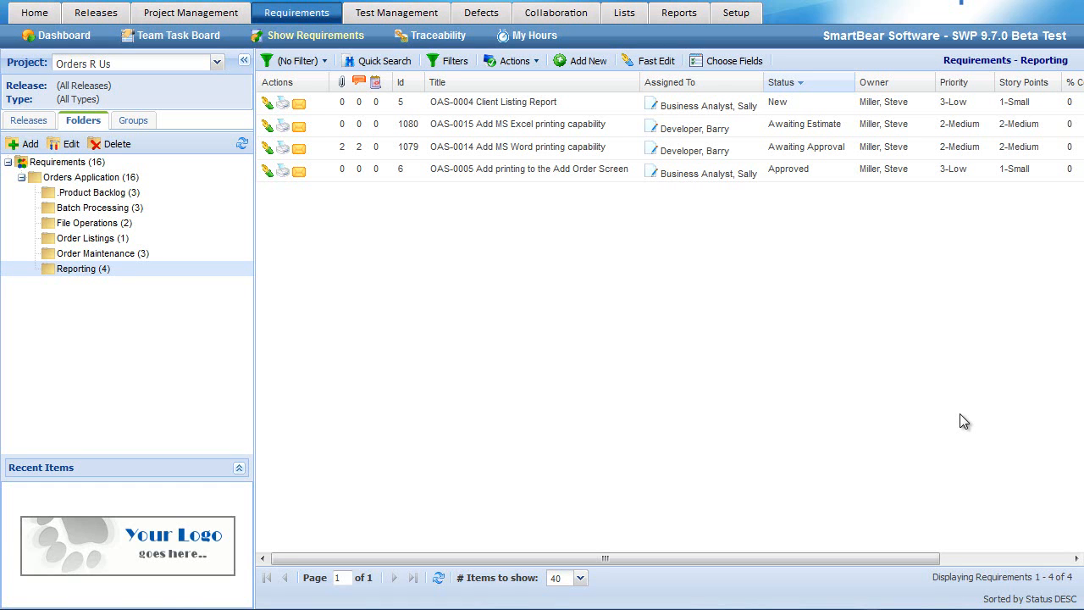
Step: Add an iteration named Sprint 02 to Release 1.0 of the Orders Application, with status In Progress
{"action": "left_click", "coordinate": [106, 19]}
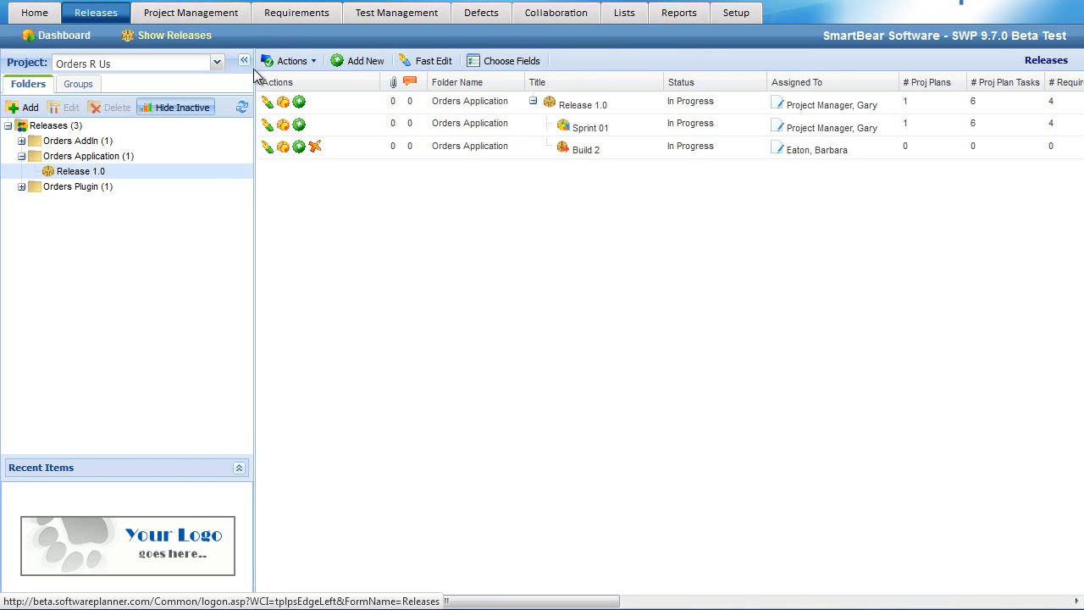
{"action": "left_click", "coordinate": [85, 172]}
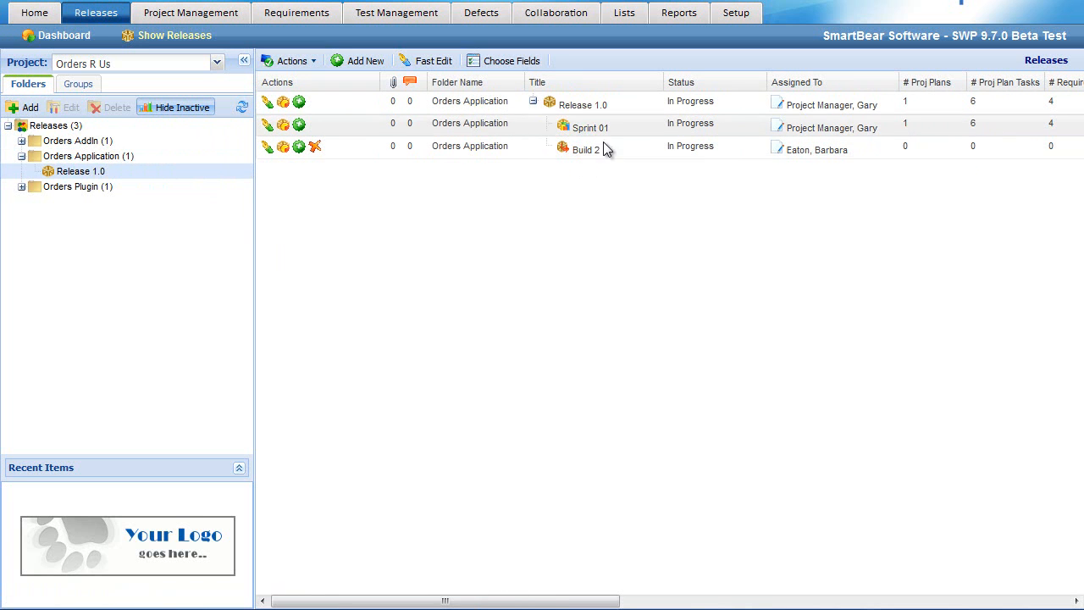
{"action": "left_click", "coordinate": [299, 101]}
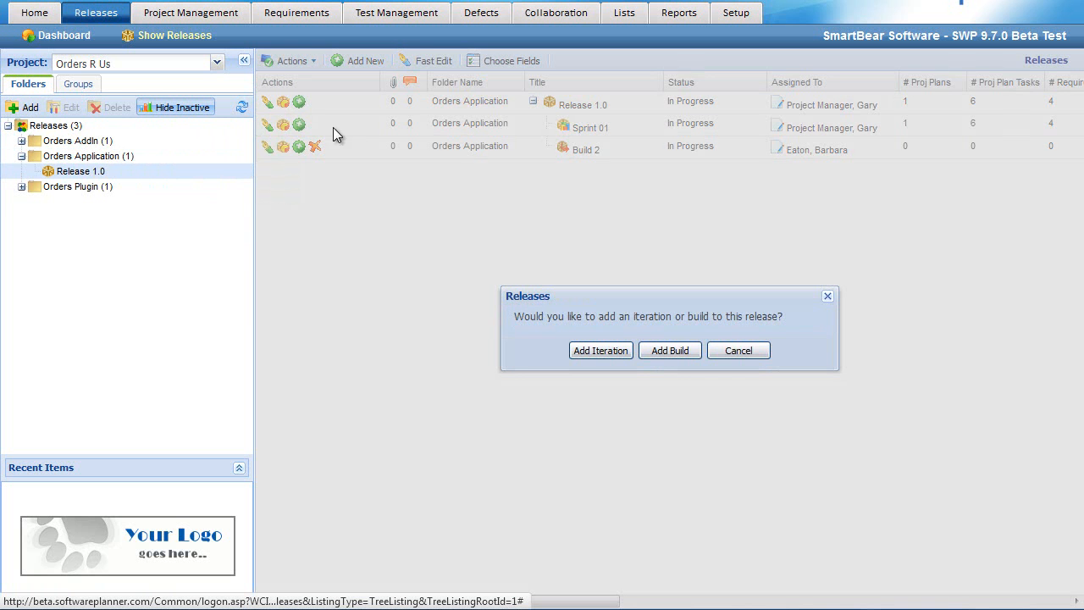
{"action": "left_click", "coordinate": [603, 351]}
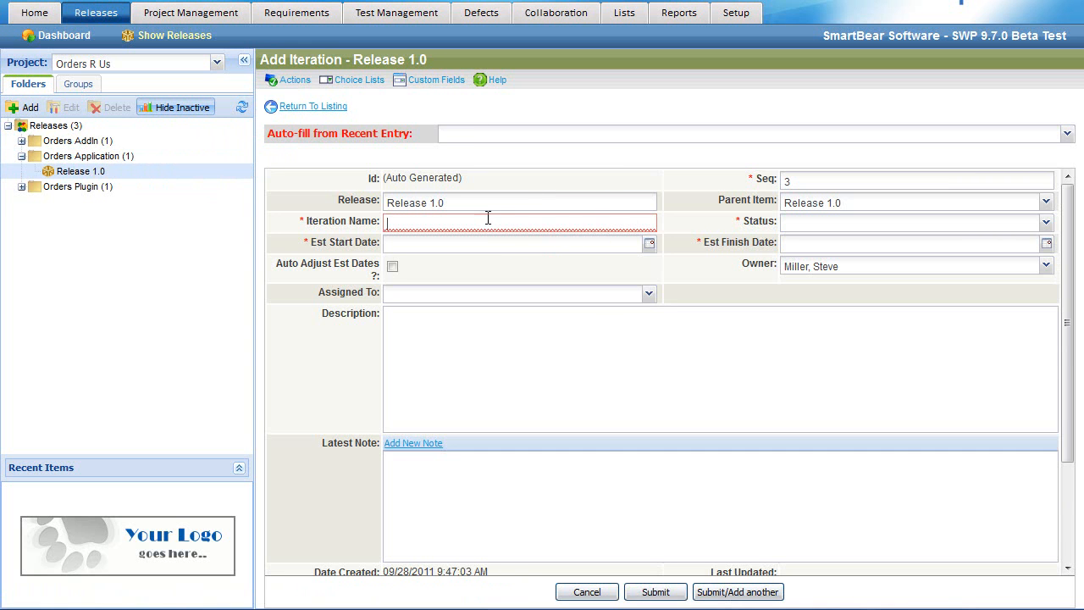
{"action": "type", "text": "Sprint 02"}
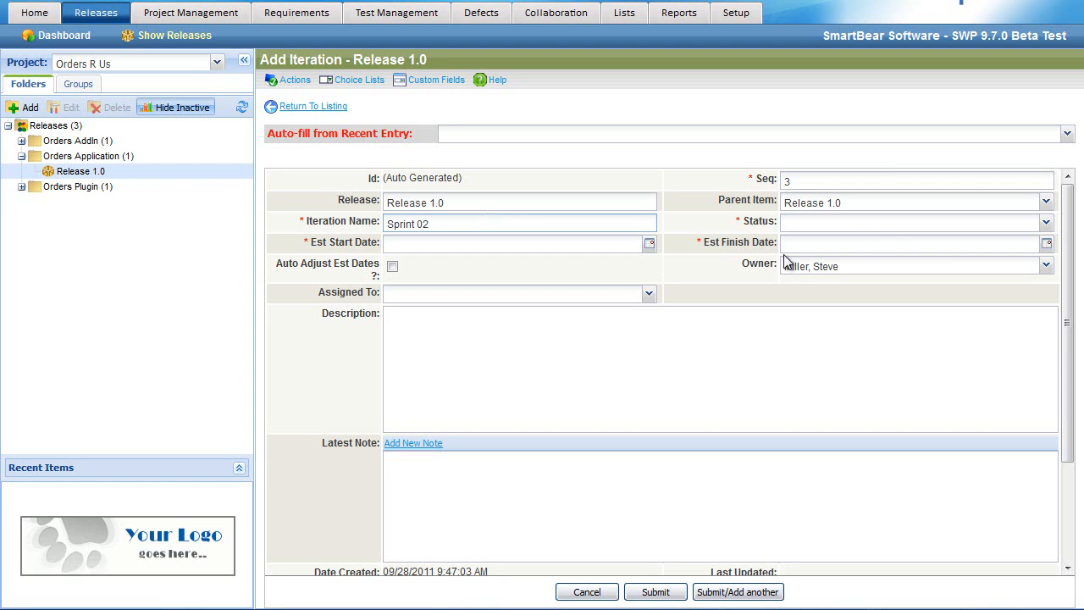
{"action": "left_click", "coordinate": [826, 223]}
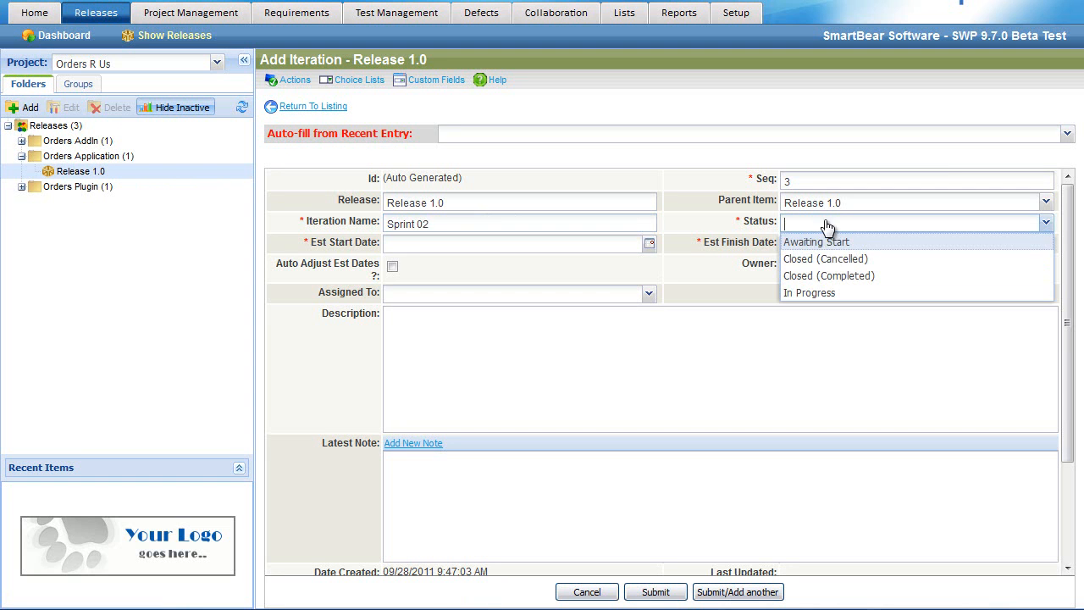
{"action": "left_click", "coordinate": [826, 298]}
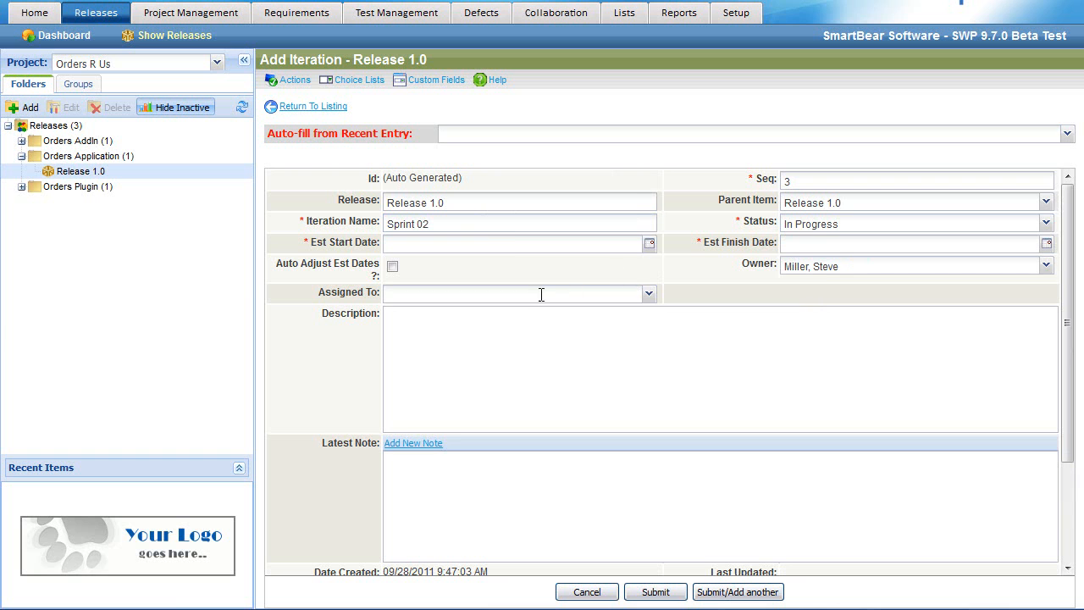
Step: Set the iteration's estimated start date to 09/28/2011 and estimated finish date to 10/28/2011
{"action": "left_click", "coordinate": [512, 246]}
{"action": "type", "text": "09/28/2011"}
{"action": "left_click", "coordinate": [832, 245]}
{"action": "type", "text": "10/12/2011"}
{"action": "key", "text": "plus"}
{"action": "key", "text": "plus"}
{"action": "key", "text": "plus"}
{"action": "key", "text": "plus"}
{"action": "key", "text": "plus"}
{"action": "key", "text": "plus"}
{"action": "key", "text": "plus"}
{"action": "key", "text": "plus"}
{"action": "key", "text": "plus"}
{"action": "key", "text": "plus"}
{"action": "key", "text": "plus"}
{"action": "key", "text": "plus"}
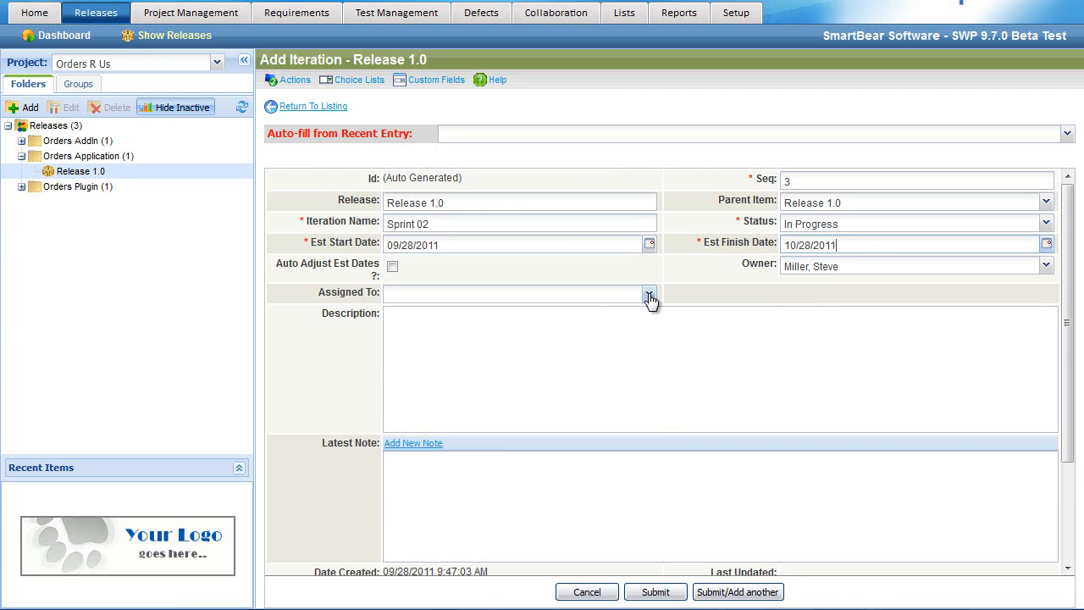
Step: Assign the iteration to the project manager and submit it with the description "In this sprint we will add reporting capabilities."
{"action": "left_click", "coordinate": [649, 296]}
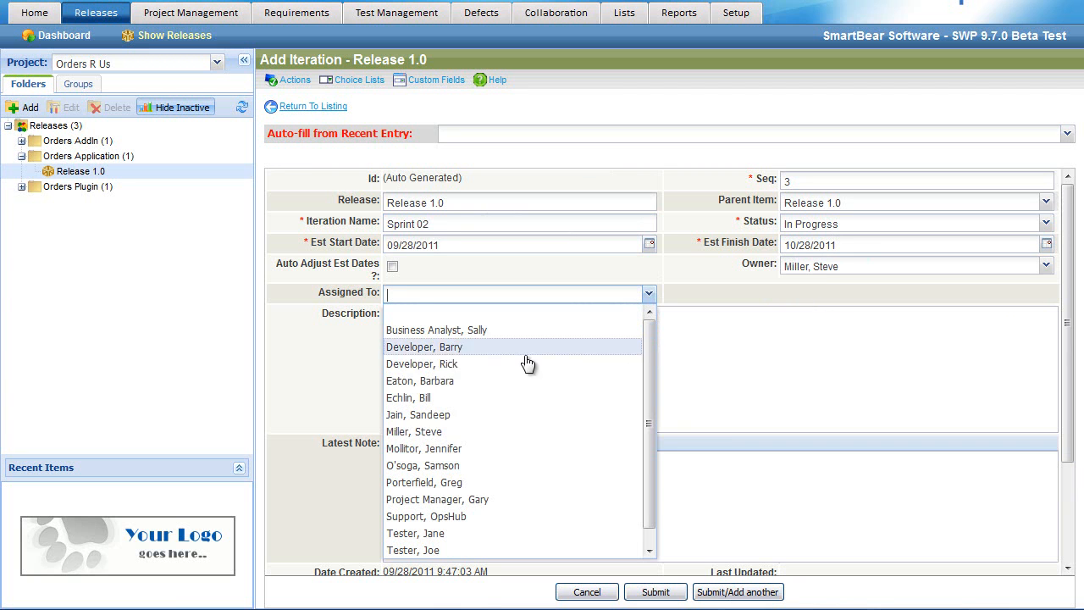
{"action": "left_click", "coordinate": [486, 499]}
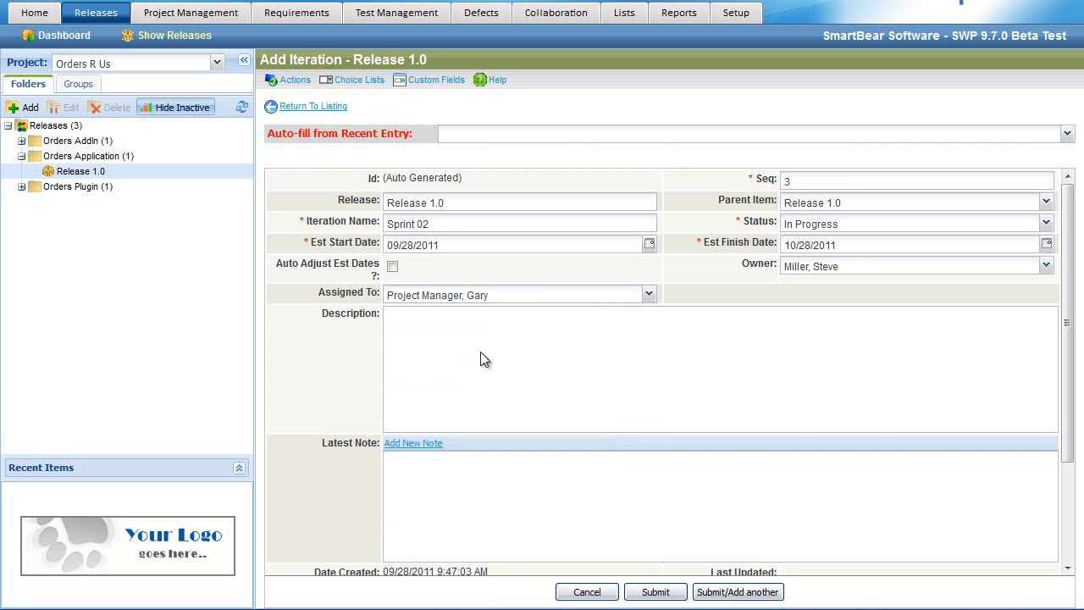
{"action": "left_click", "coordinate": [482, 352]}
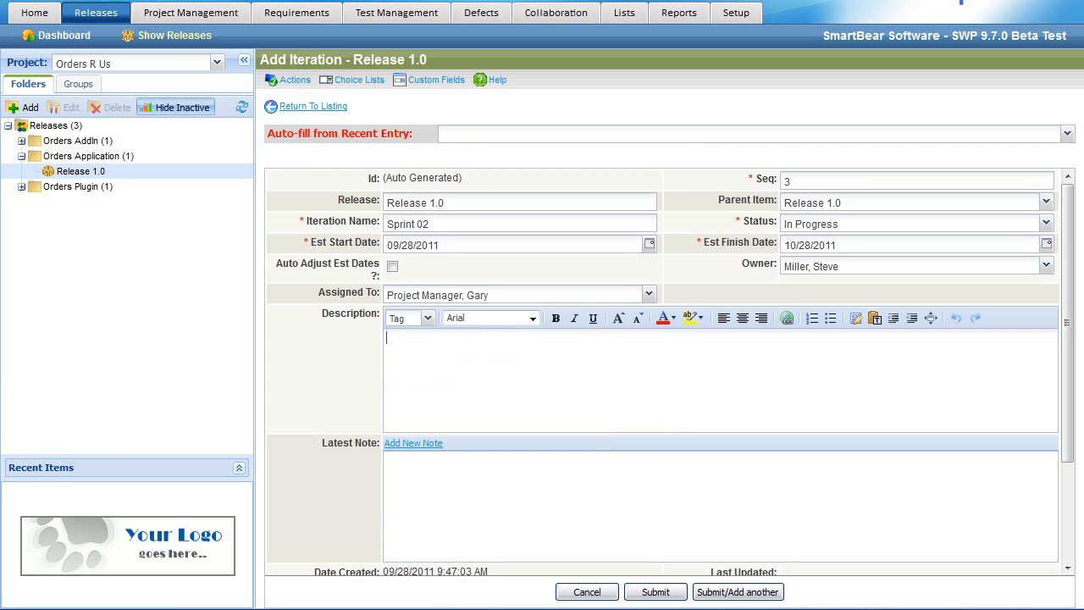
{"action": "type", "text": "In this sprint we will add reporting capabilities."}
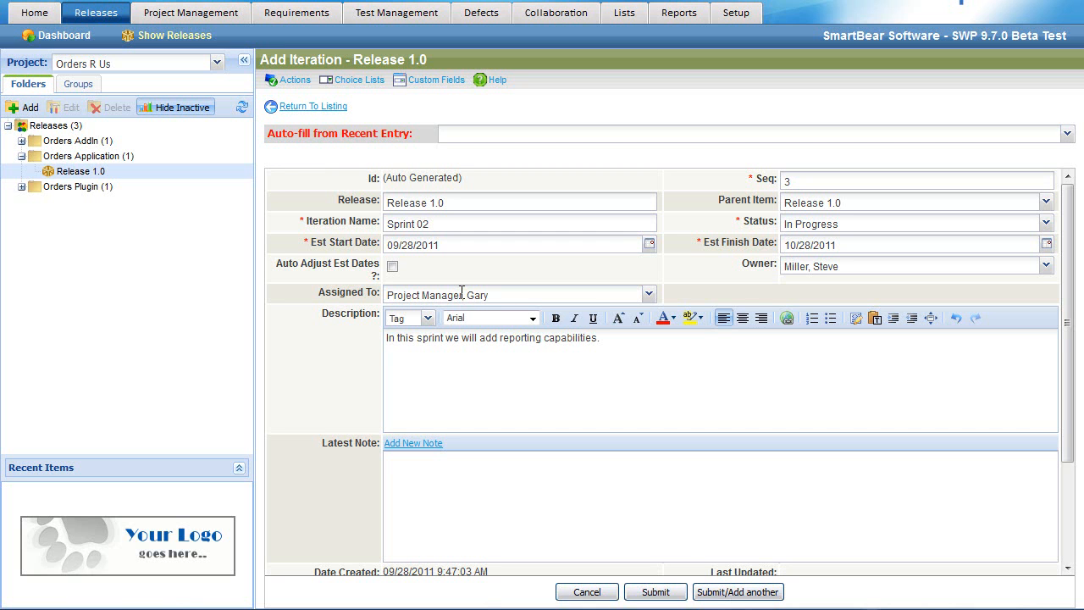
{"action": "left_click", "coordinate": [656, 592]}
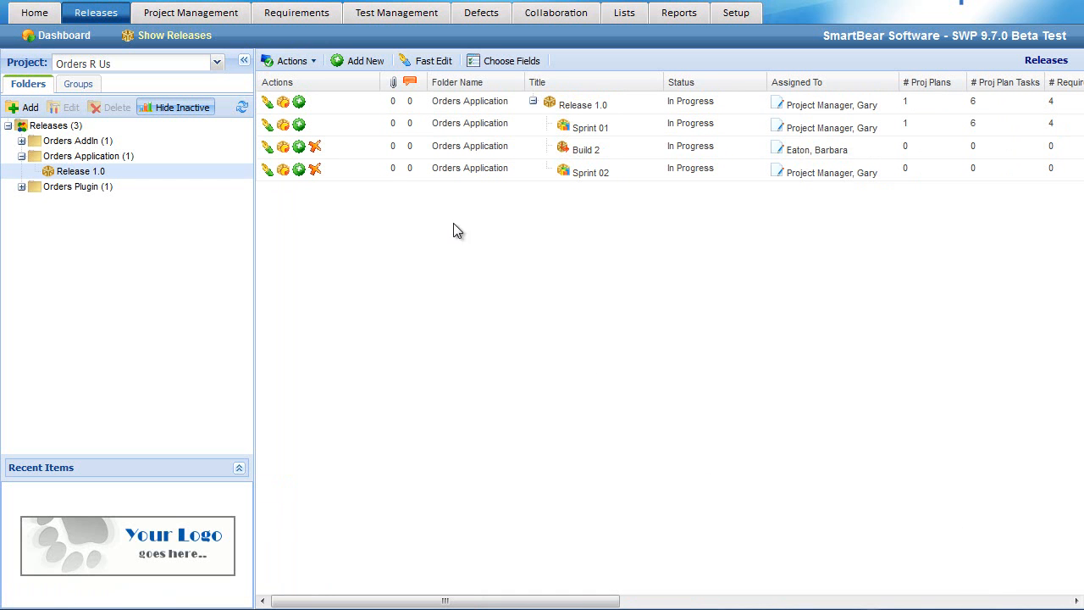
Step: View the requirements by release, filtered to Sprint 02 and to Sprint 01 of Orders Application Release 1.0
{"action": "left_click", "coordinate": [298, 15]}
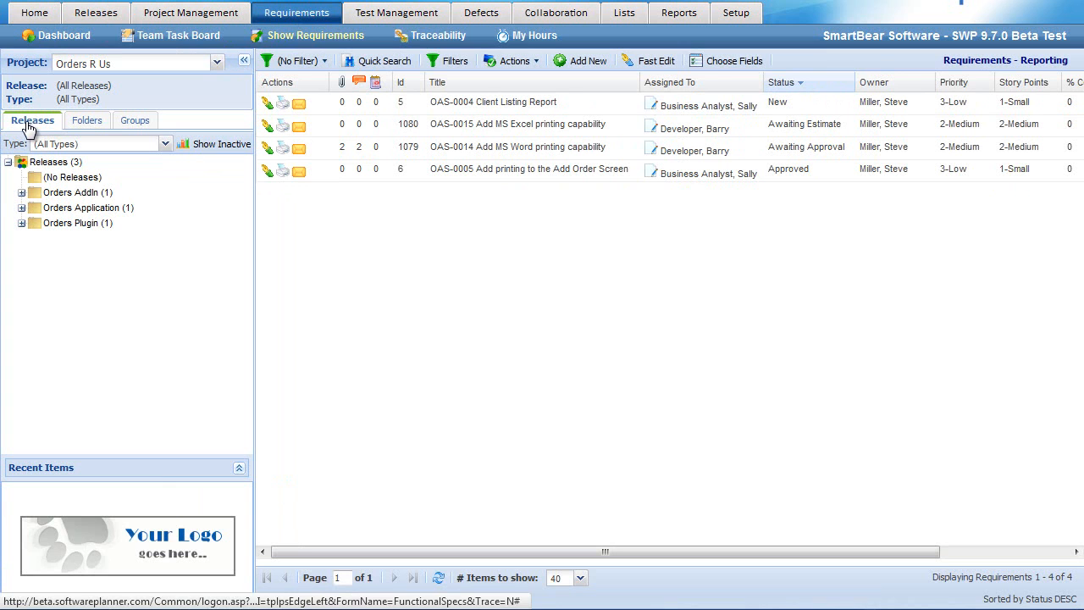
{"action": "left_click", "coordinate": [21, 208]}
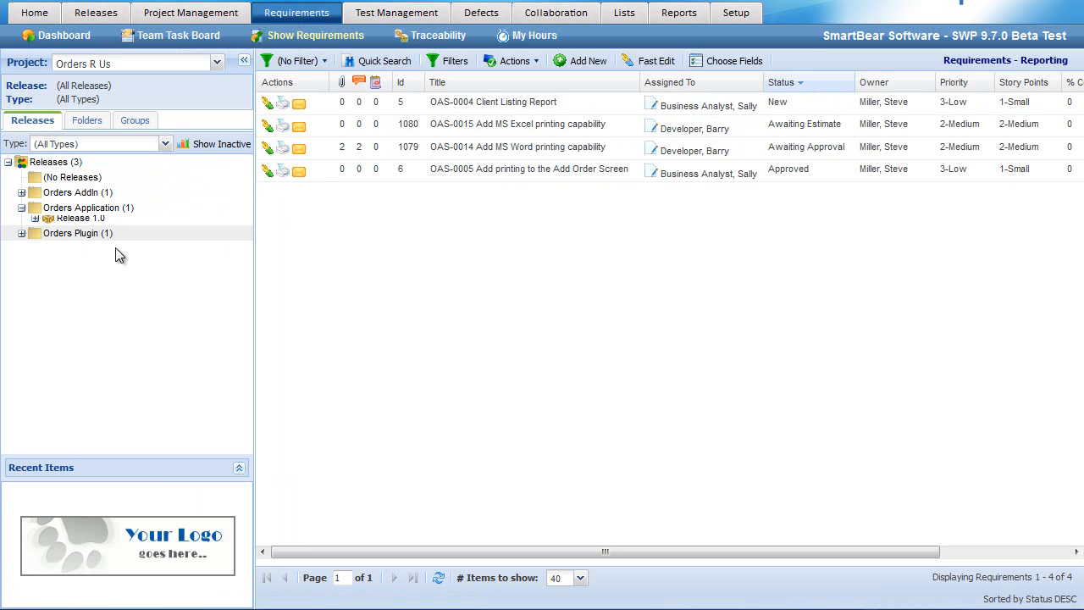
{"action": "left_click", "coordinate": [35, 223]}
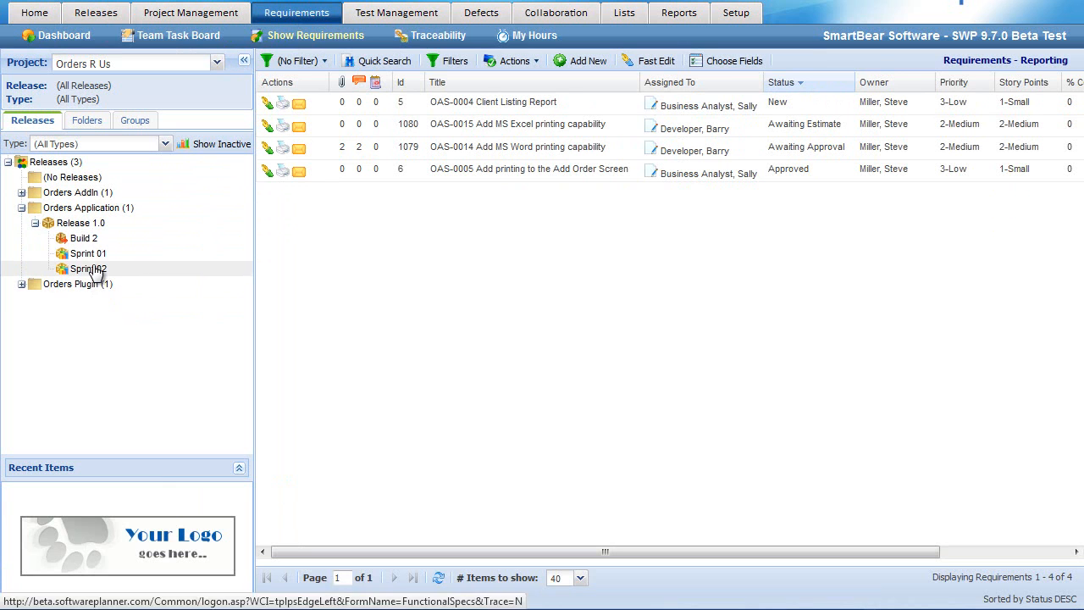
{"action": "left_click", "coordinate": [88, 268]}
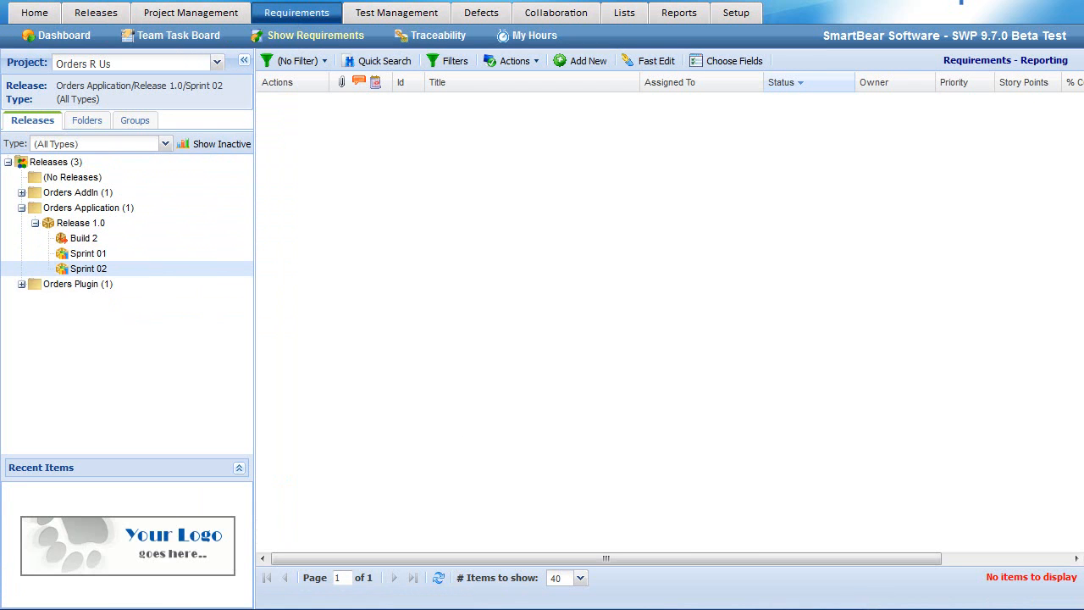
{"action": "key", "text": "Up"}
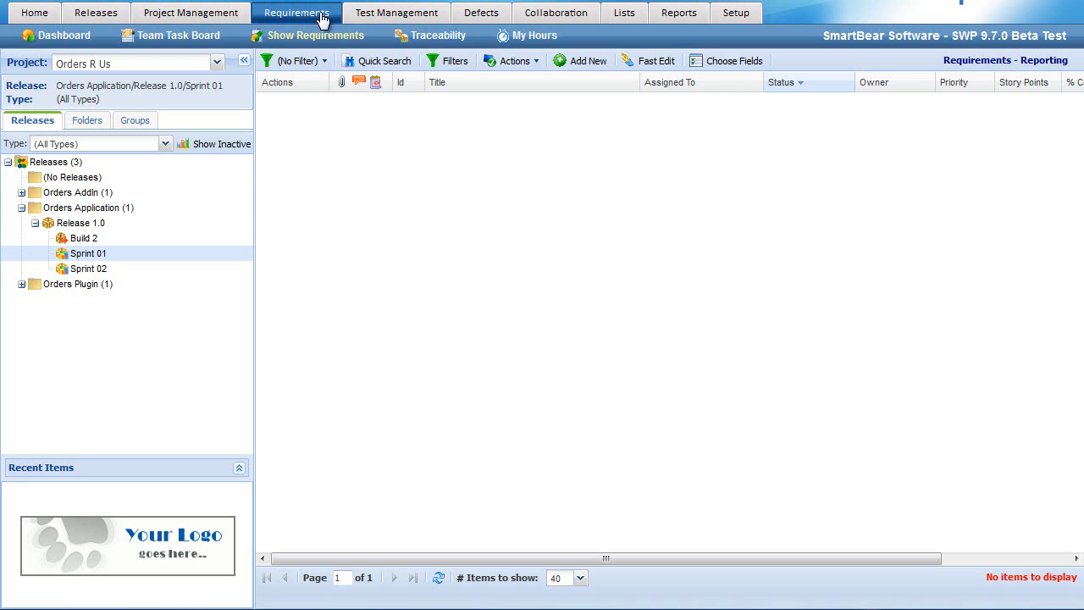
Step: Clear the release filter and show the Reporting folder's requirements with their traceability
{"action": "left_click", "coordinate": [53, 167]}
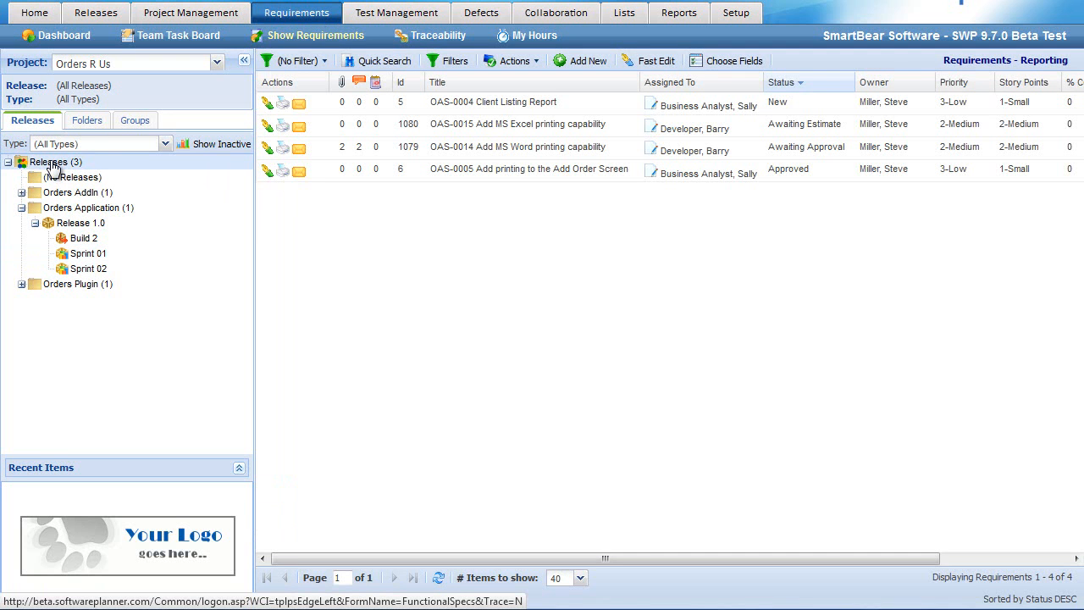
{"action": "left_click", "coordinate": [90, 126]}
{"action": "left_click", "coordinate": [82, 271]}
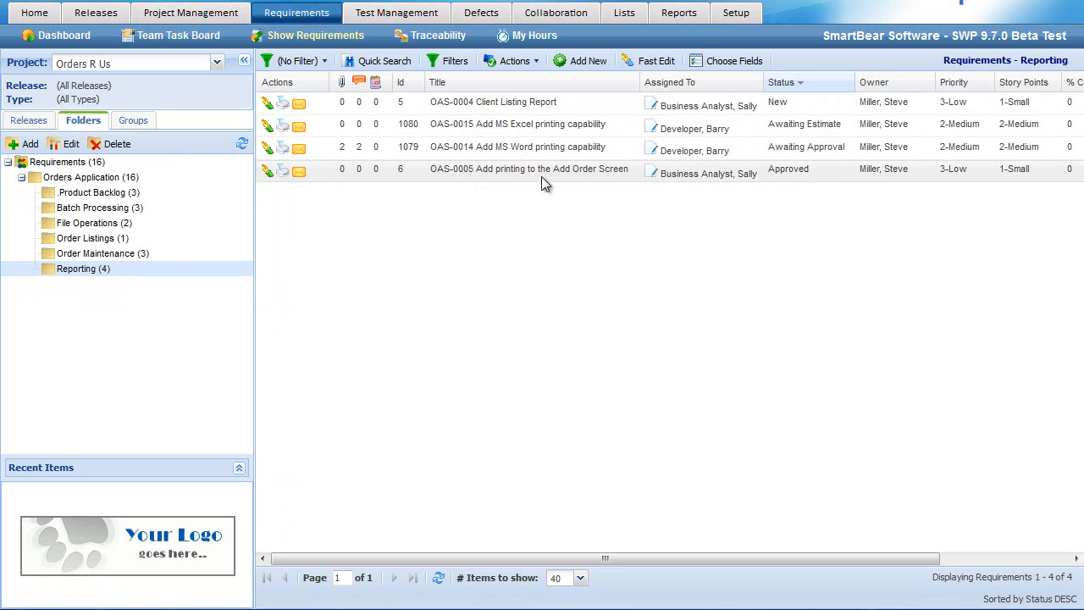
{"action": "left_click", "coordinate": [449, 38]}
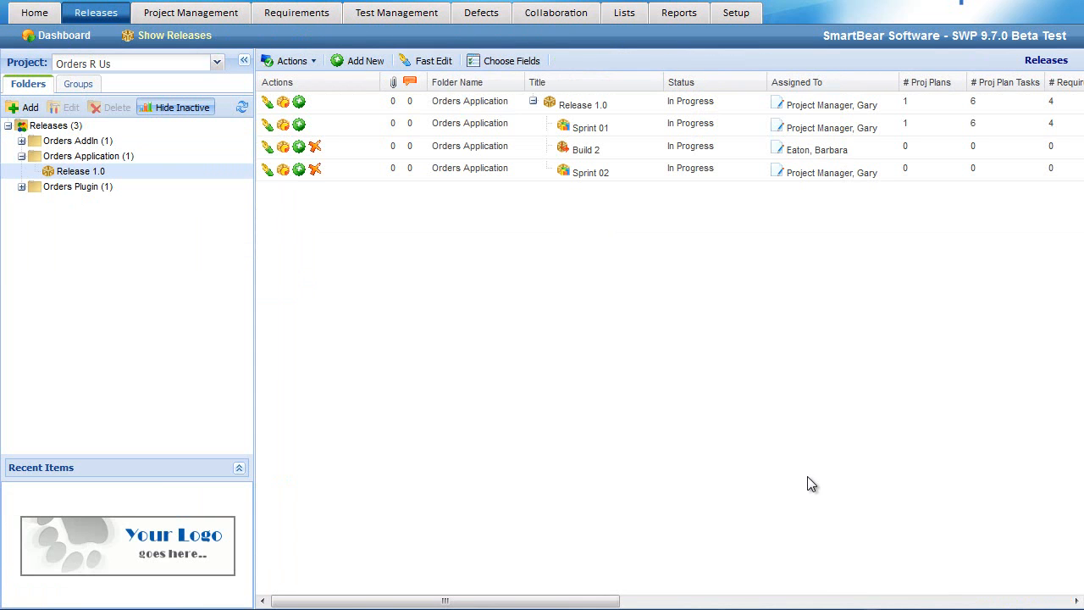
Step: Start linking items to the Sprint 02 iteration, with item type Requirements and folder Orders Application/Reporting
{"action": "left_click", "coordinate": [591, 174]}
{"action": "scroll", "coordinate": [349, 395], "scroll_direction": "down", "scroll_amount": 1}
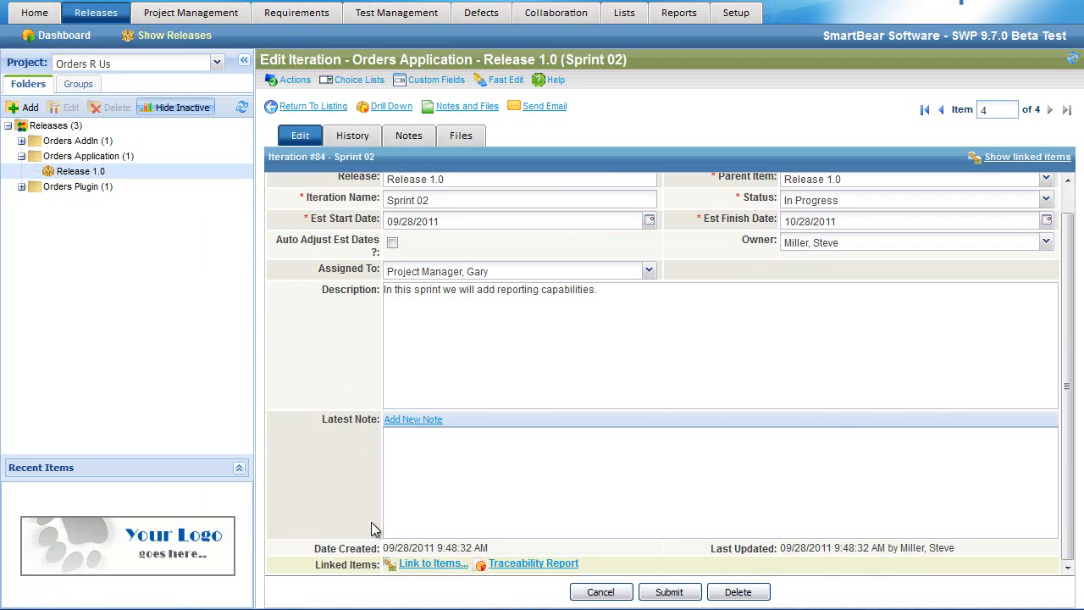
{"action": "left_click", "coordinate": [432, 564]}
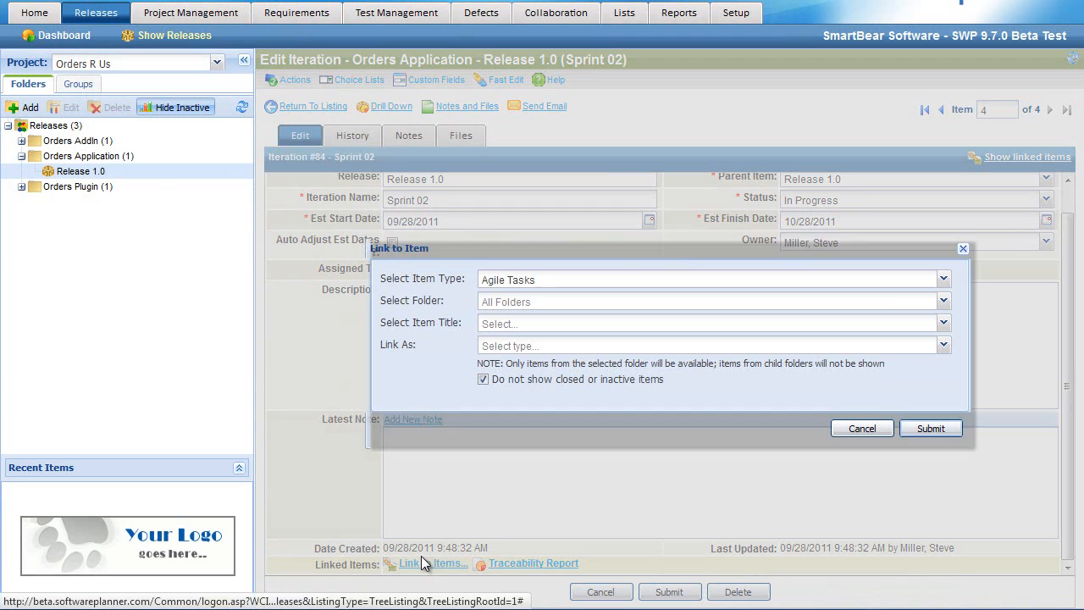
{"action": "left_click", "coordinate": [943, 280]}
{"action": "left_click", "coordinate": [572, 350]}
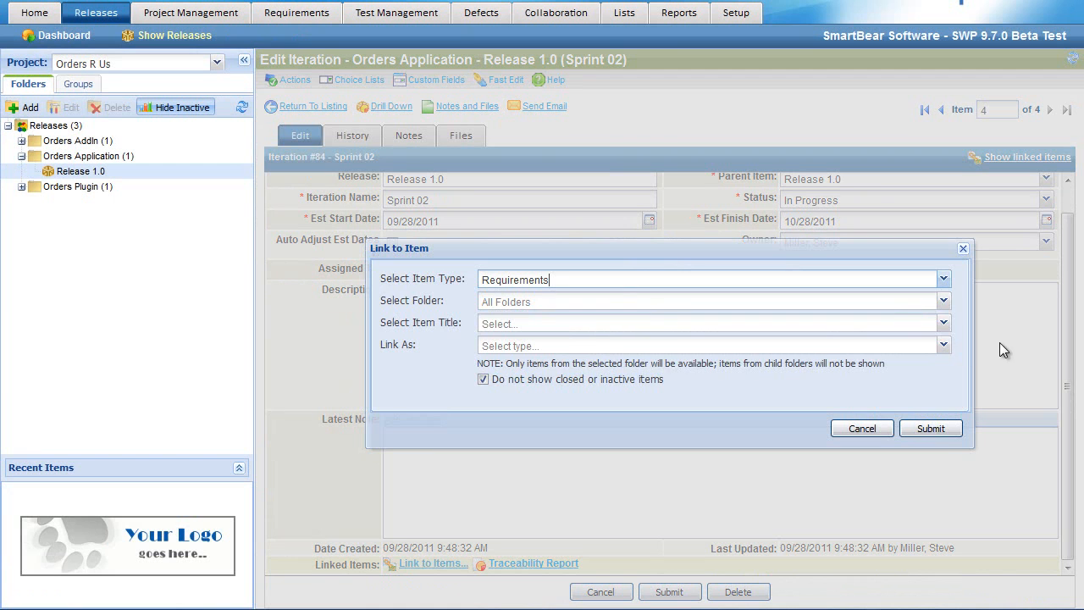
{"action": "left_click", "coordinate": [944, 302]}
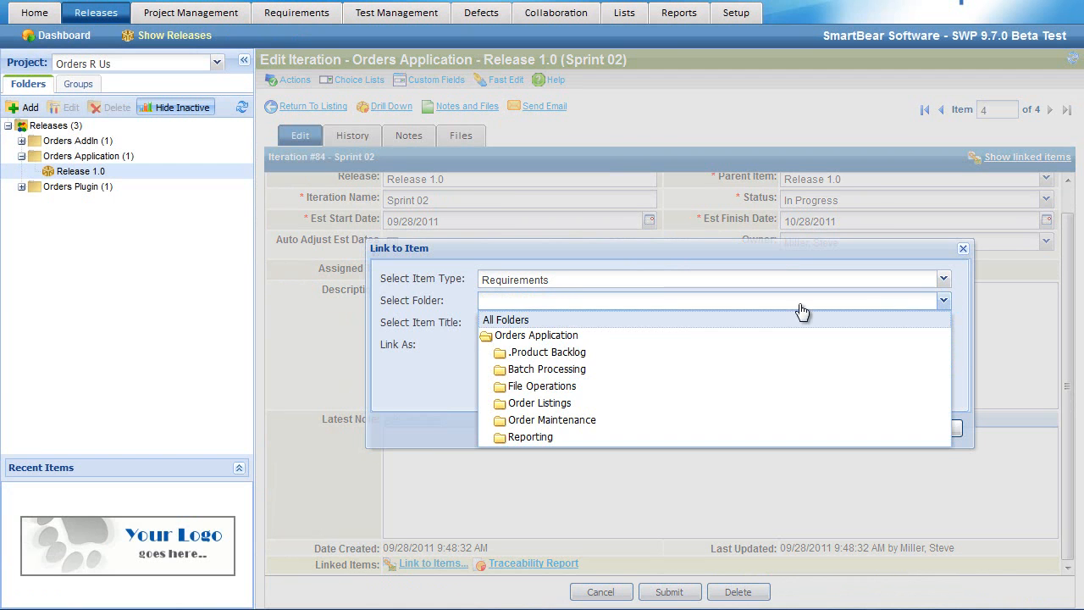
{"action": "left_click", "coordinate": [530, 437]}
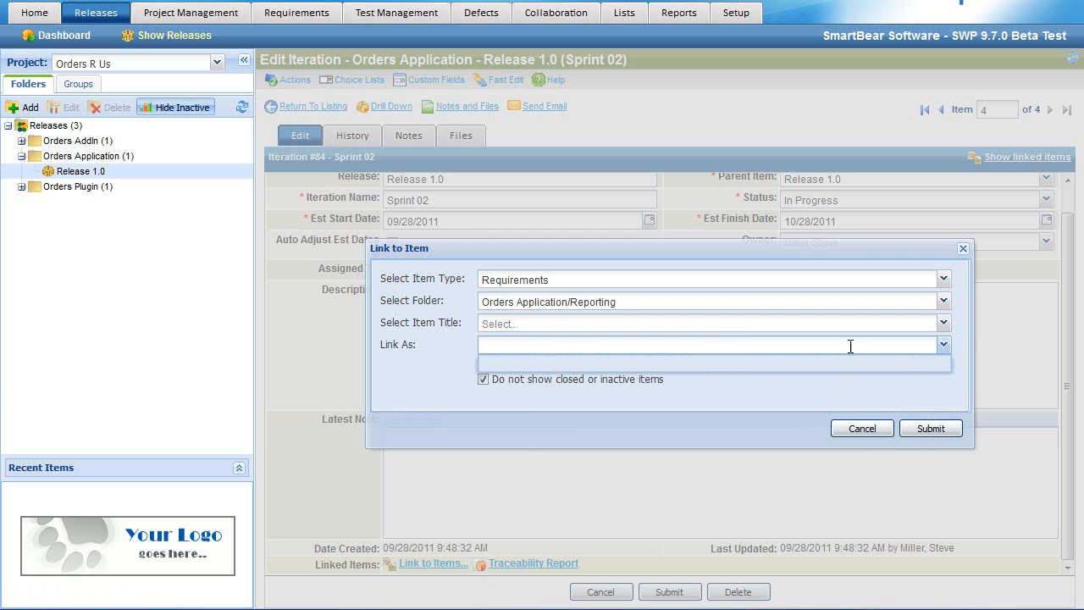
Step: Link requirements OAS-0004, OAS-0005, OAS-0014 and OAS-0015 to Sprint 02 and save the iteration
{"action": "left_click", "coordinate": [943, 323]}
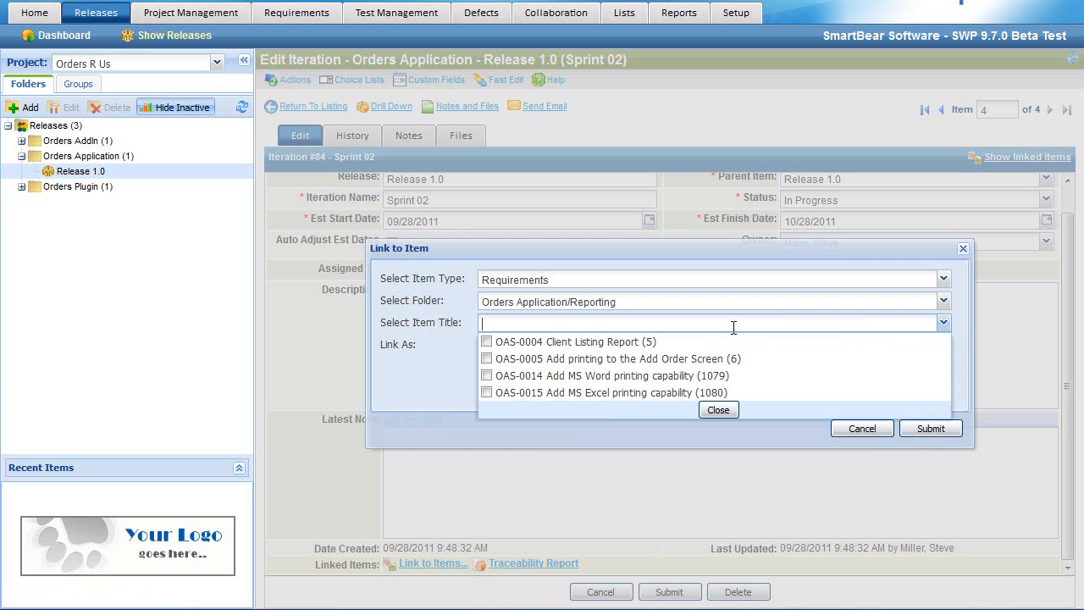
{"action": "left_click", "coordinate": [486, 345]}
{"action": "left_click", "coordinate": [486, 359]}
{"action": "left_click", "coordinate": [487, 376]}
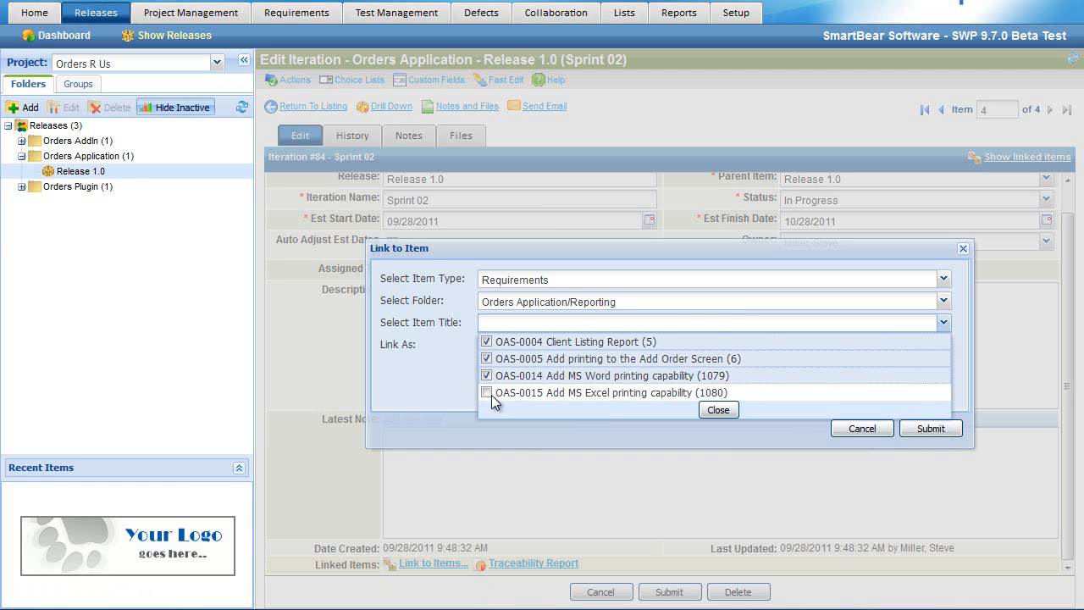
{"action": "left_click", "coordinate": [487, 392]}
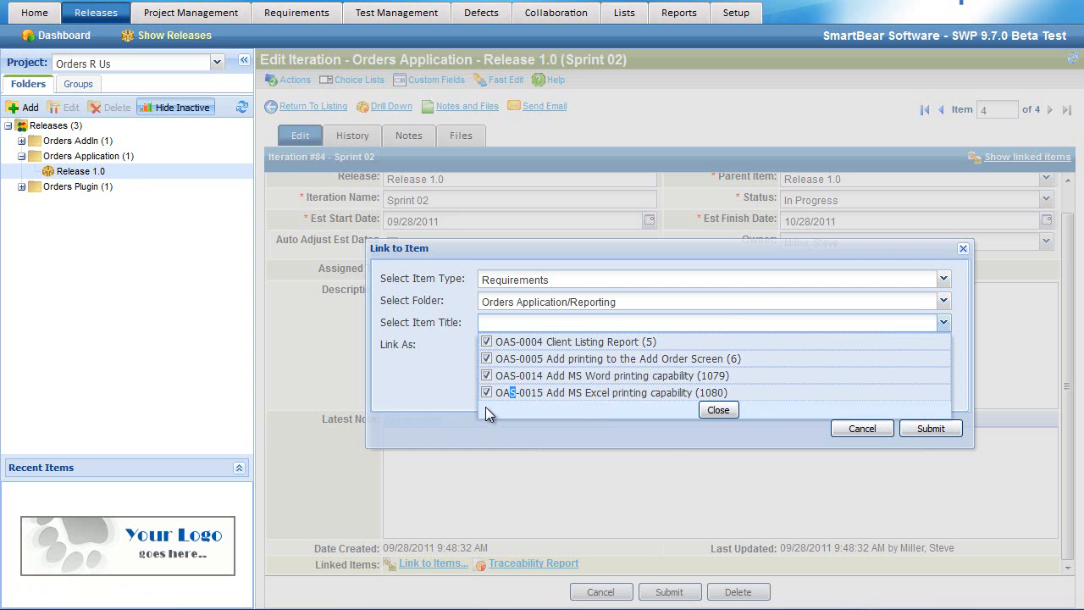
{"action": "left_click", "coordinate": [720, 411]}
{"action": "left_click", "coordinate": [932, 439]}
{"action": "scroll", "coordinate": [1072, 415], "scroll_direction": "down", "scroll_amount": 1}
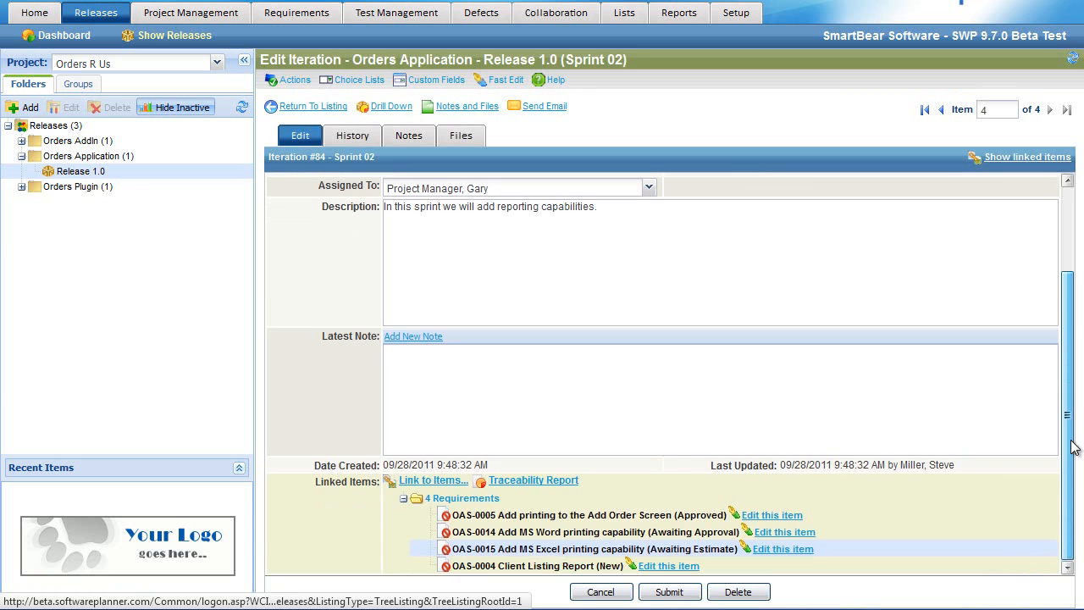
{"action": "left_click", "coordinate": [669, 592]}
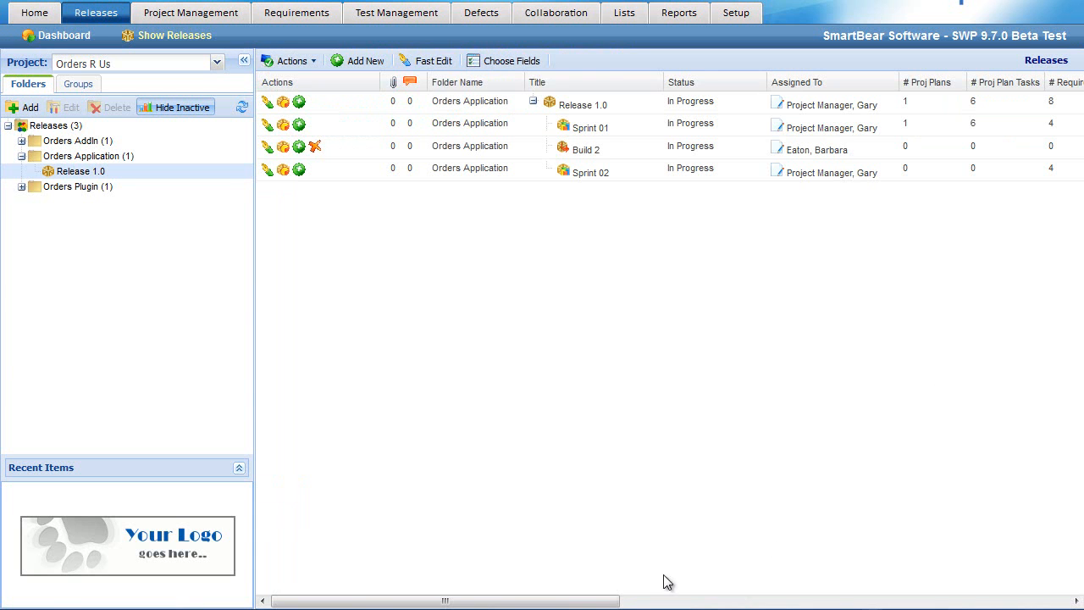
Step: Check the release's requirement counts and filter the traceable requirements to Sprint 02 of Release 1.0
{"action": "left_click_drag", "start_coordinate": [598, 602], "coordinate": [661, 598]}
{"action": "left_click", "coordinate": [323, 19]}
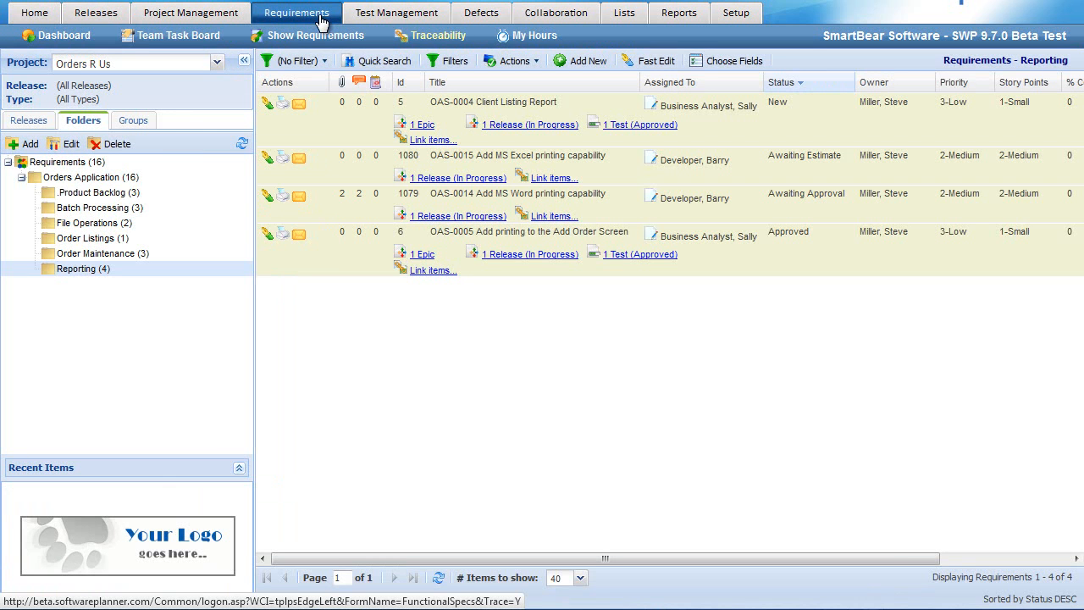
{"action": "left_click", "coordinate": [32, 120]}
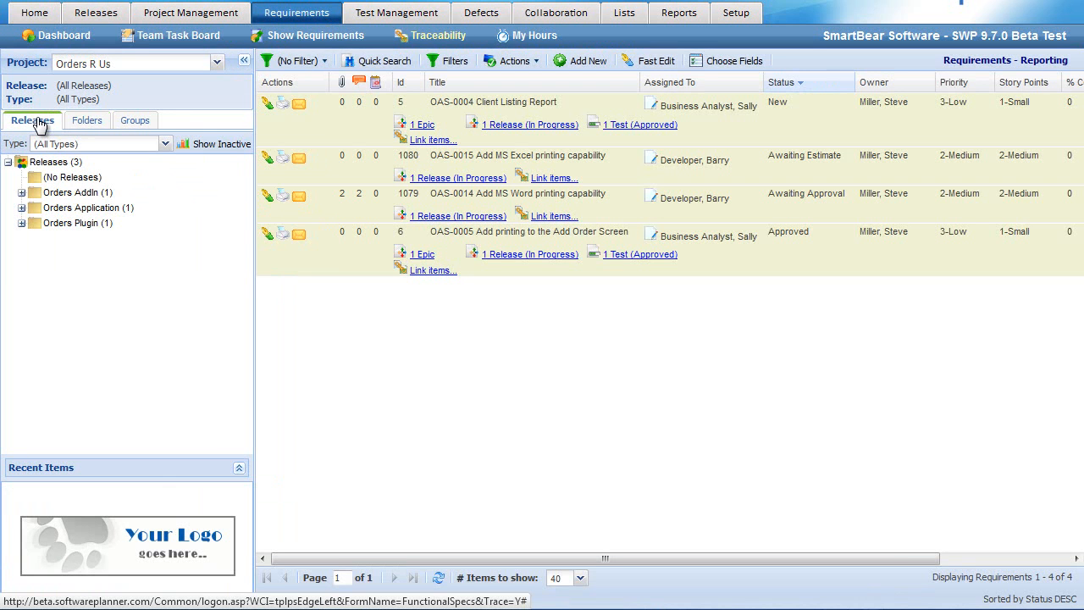
{"action": "left_click", "coordinate": [21, 207]}
{"action": "left_click", "coordinate": [35, 222]}
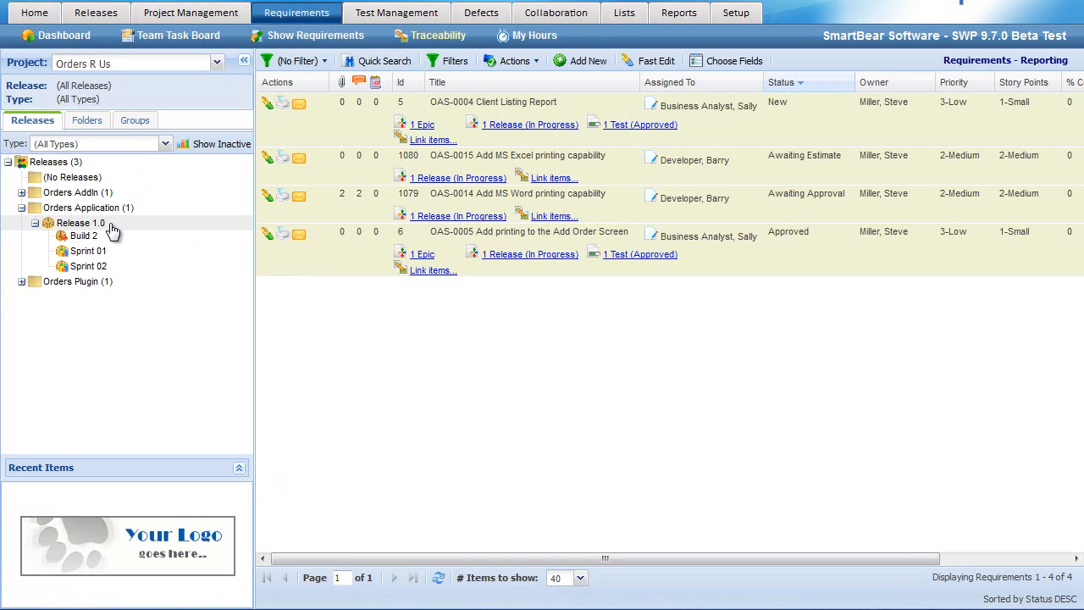
{"action": "left_click", "coordinate": [93, 268]}
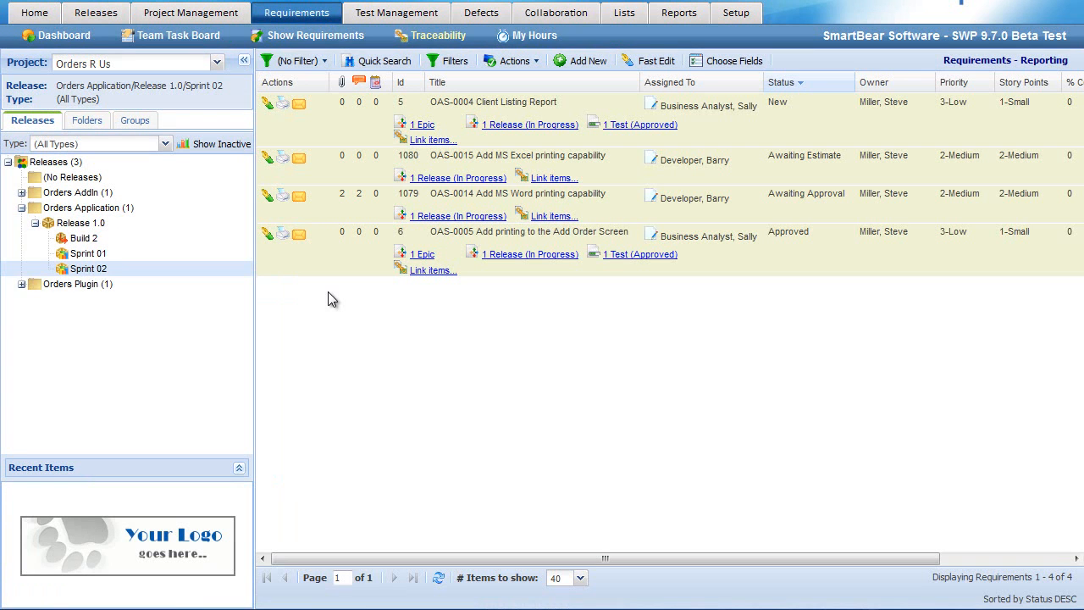
Step: Start a new project plan named "Orders App Release 1.0 Sprint 2" and fill in its assignee
{"action": "left_click", "coordinate": [324, 38]}
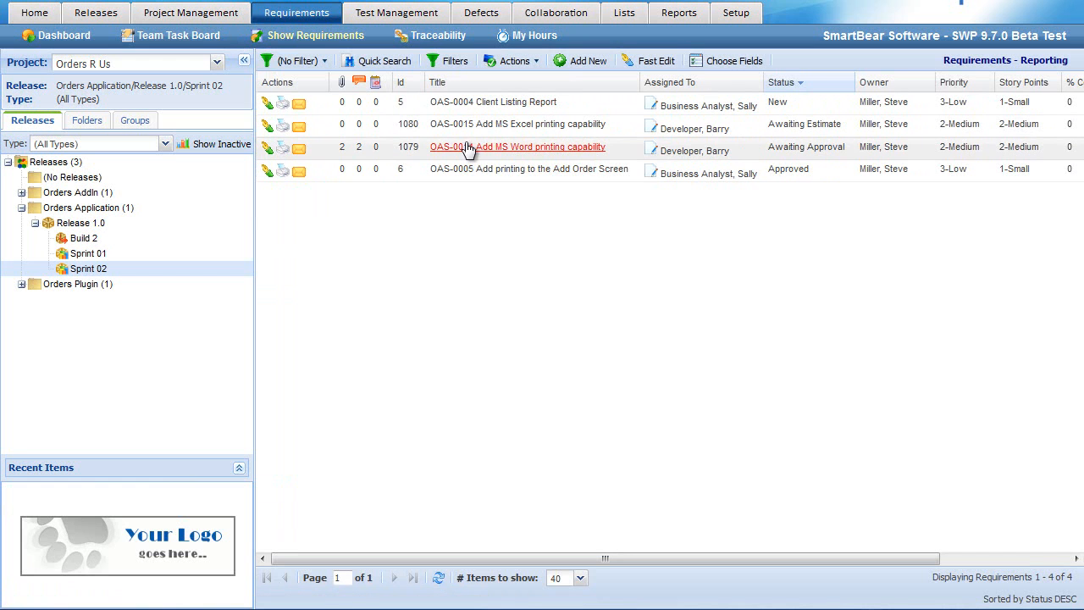
{"action": "left_click", "coordinate": [218, 17]}
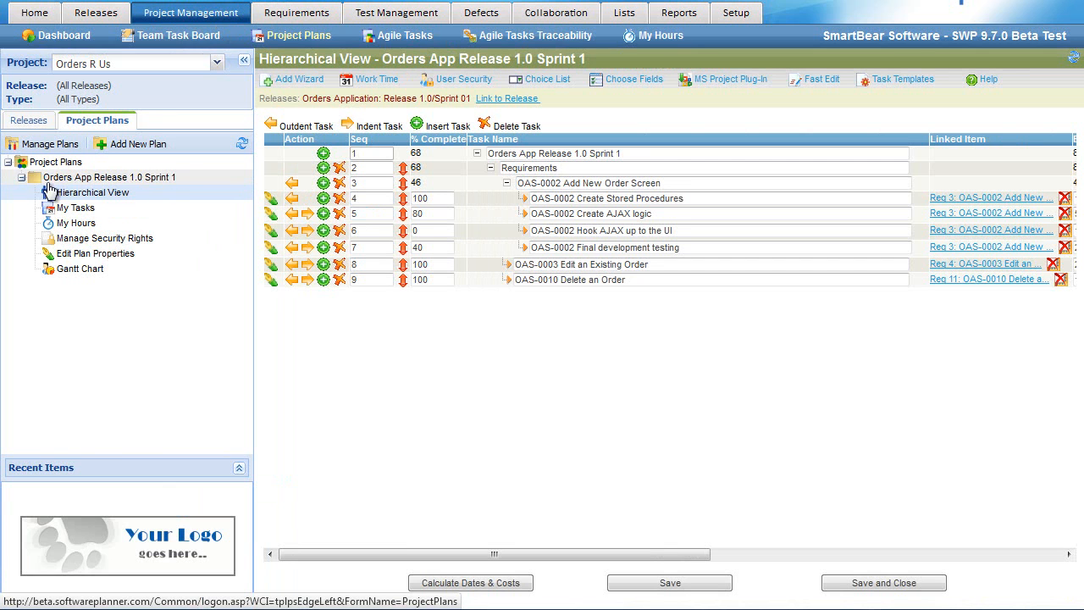
{"action": "left_click", "coordinate": [138, 148]}
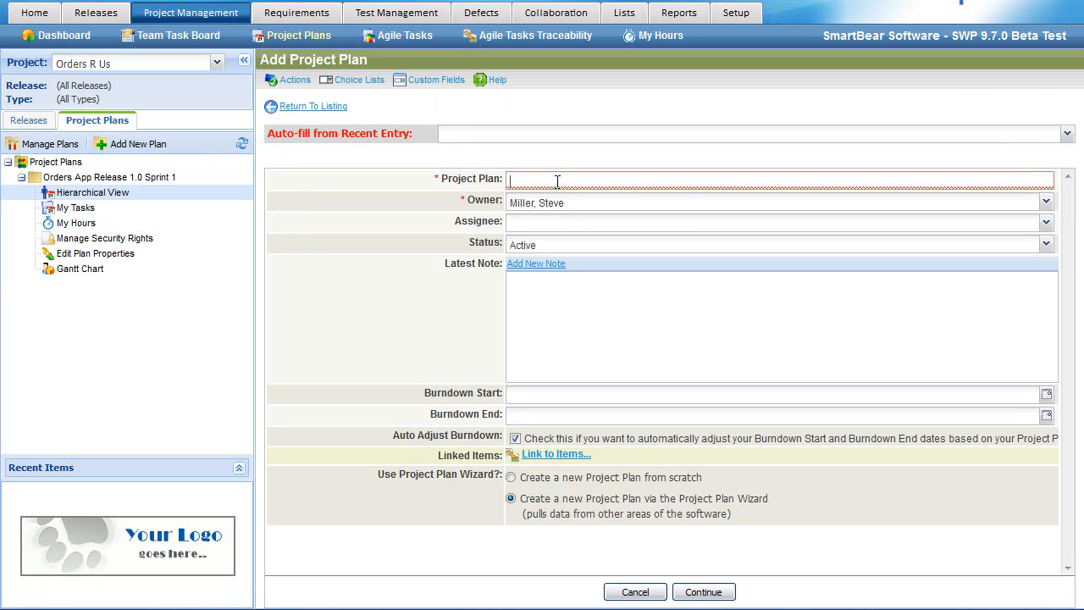
{"action": "left_click", "coordinate": [568, 181]}
{"action": "type", "text": "Op"}
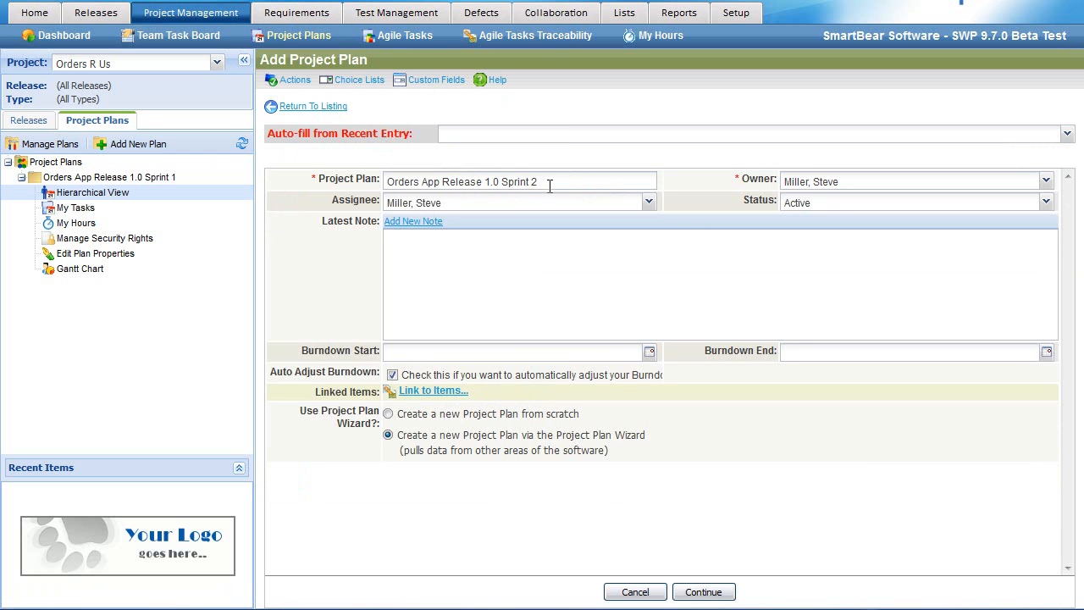
Step: Set the new plan's burndown start to 09/28/2011 and its burndown end to 10/28/2011
{"action": "left_click", "coordinate": [649, 355]}
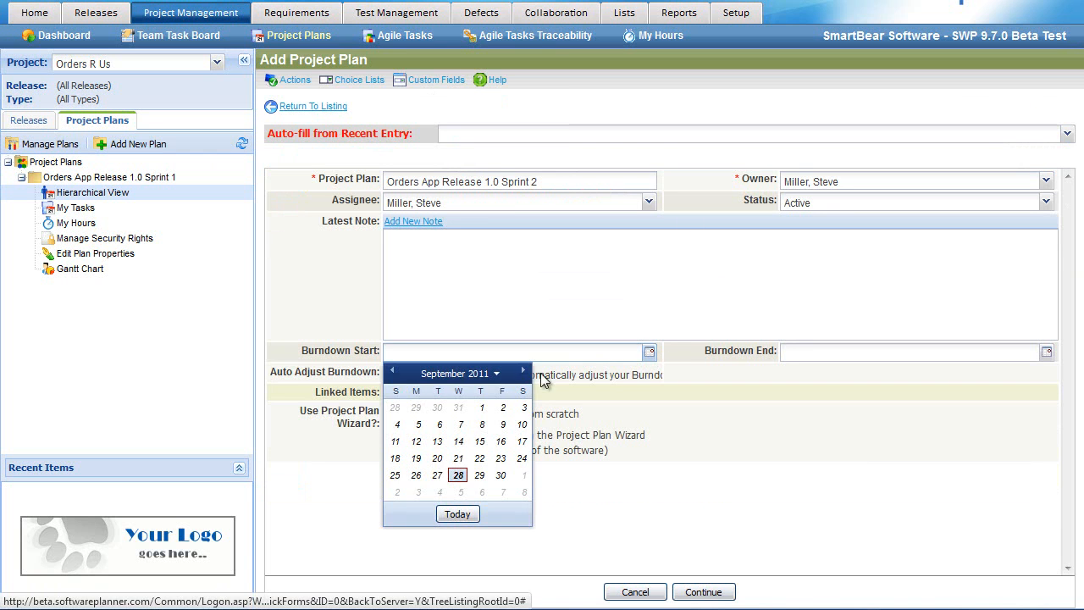
{"action": "left_click", "coordinate": [461, 482]}
{"action": "left_click", "coordinate": [858, 352]}
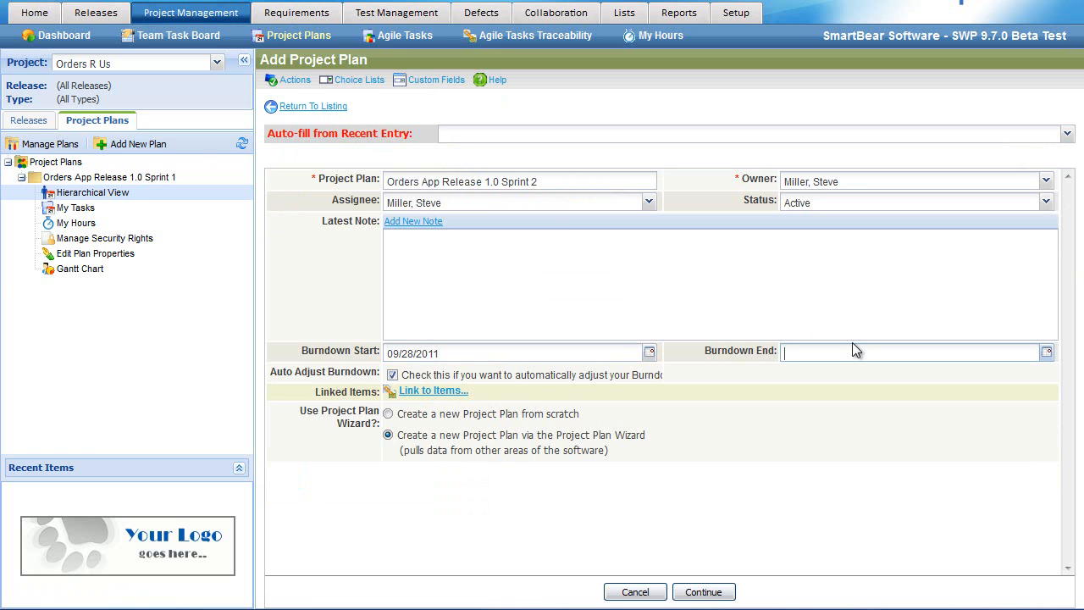
{"action": "left_click", "coordinate": [1048, 352]}
{"action": "left_click", "coordinate": [919, 370]}
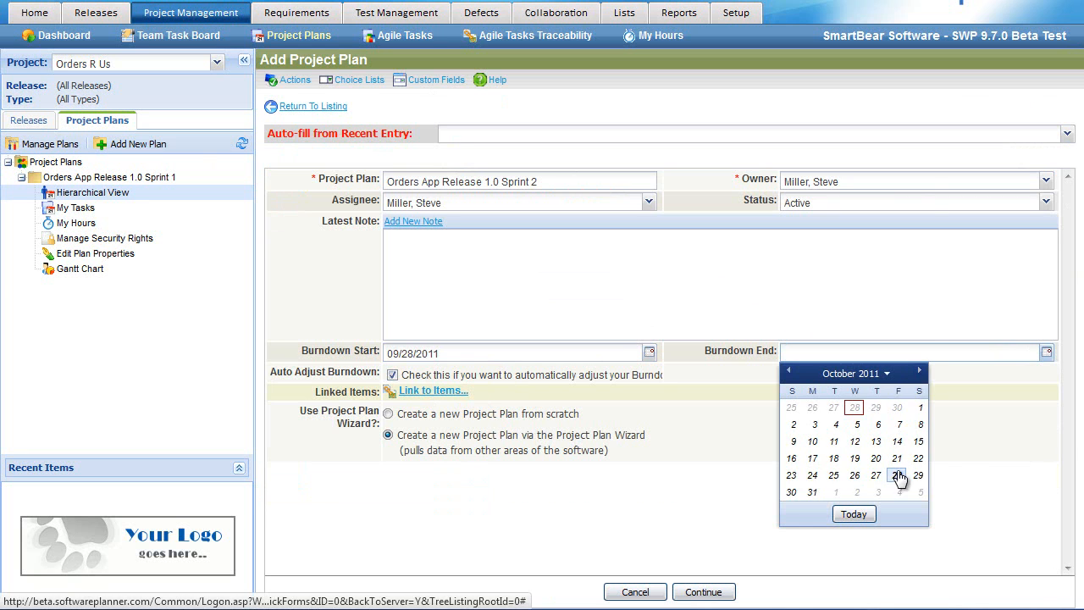
{"action": "left_click", "coordinate": [898, 476]}
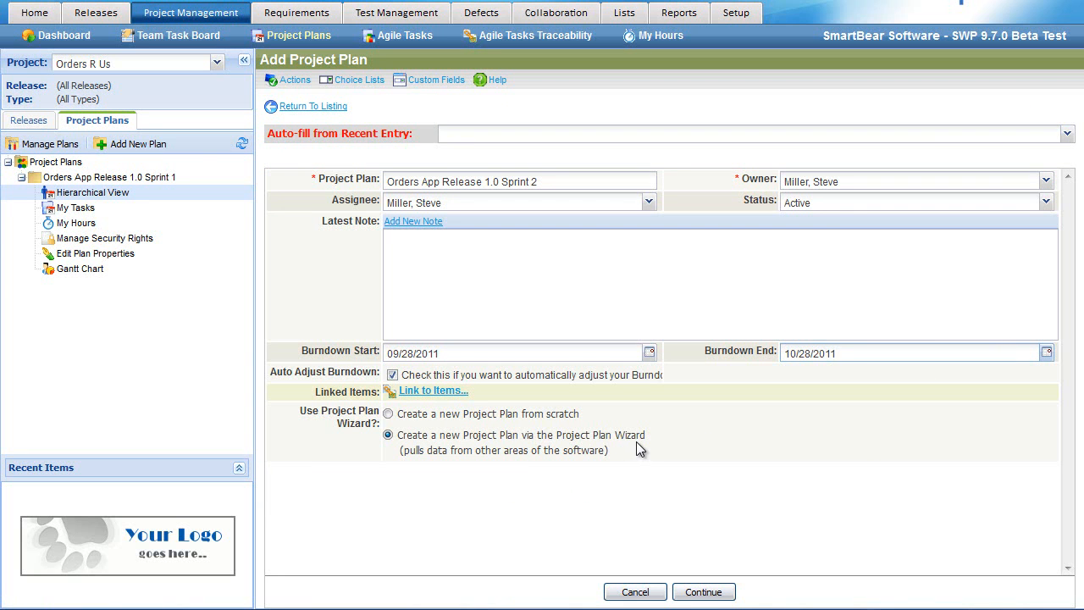
Step: Link the plan to the release item Release 1.0/Sprint 02 in the Orders Application folder and continue to the Project Plan Wizard
{"action": "left_click", "coordinate": [433, 391]}
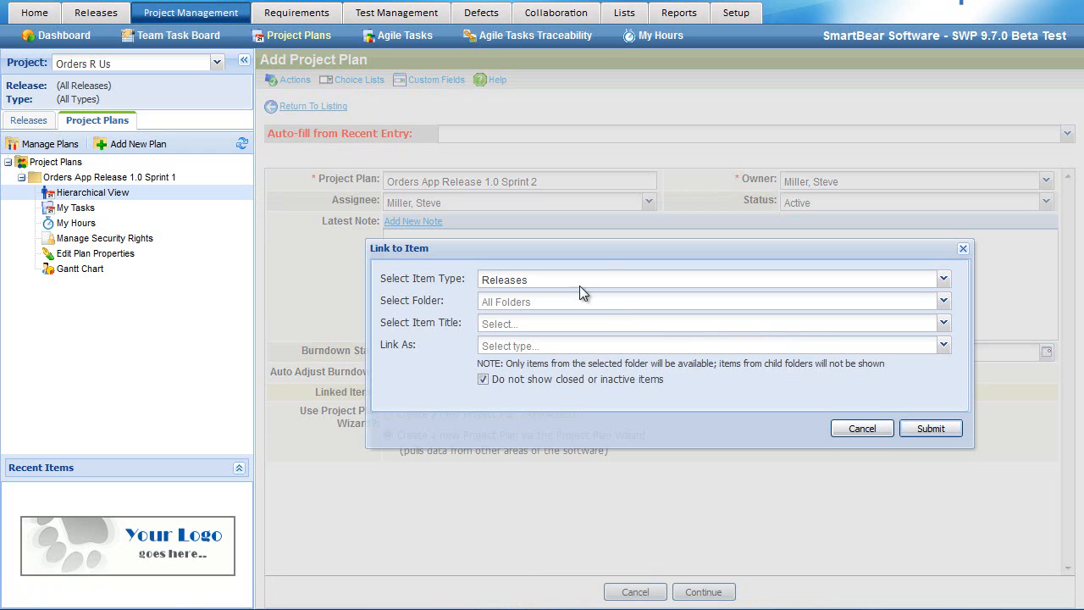
{"action": "left_click", "coordinate": [943, 302]}
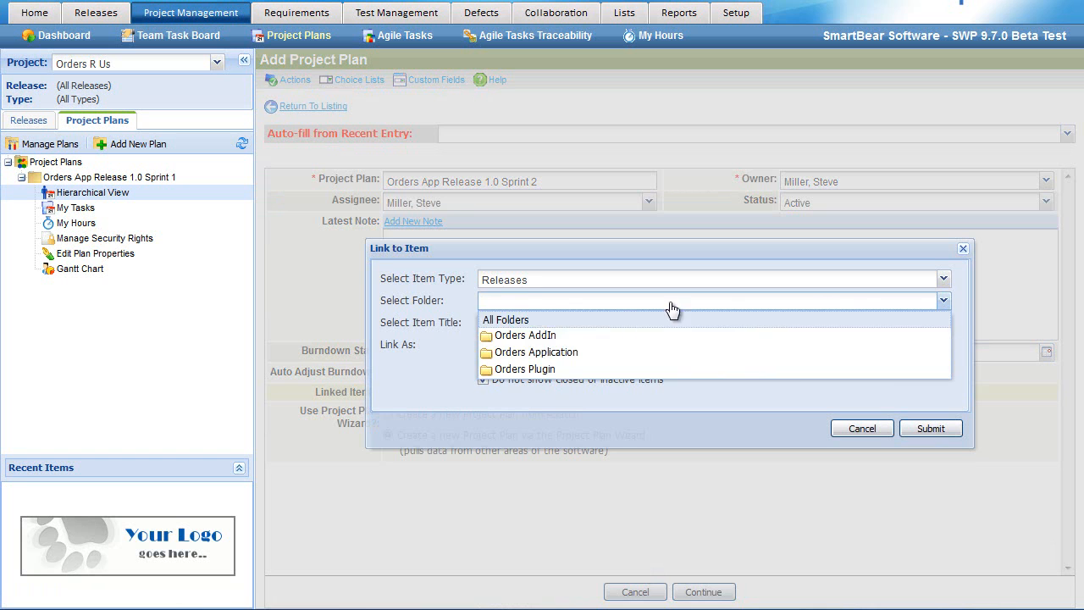
{"action": "left_click", "coordinate": [576, 352]}
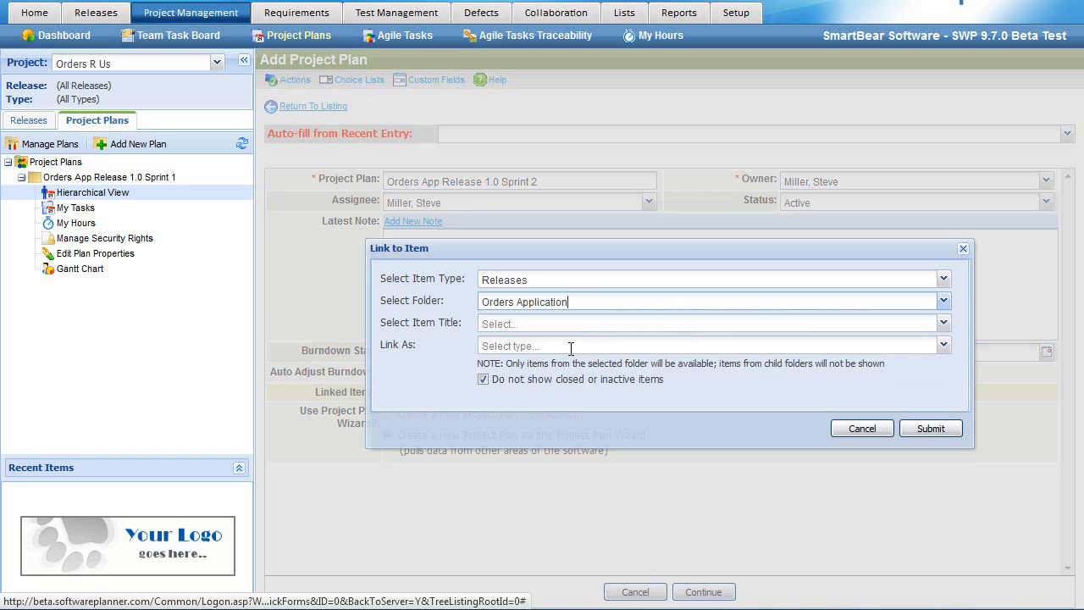
{"action": "left_click", "coordinate": [943, 322]}
{"action": "left_click", "coordinate": [499, 391]}
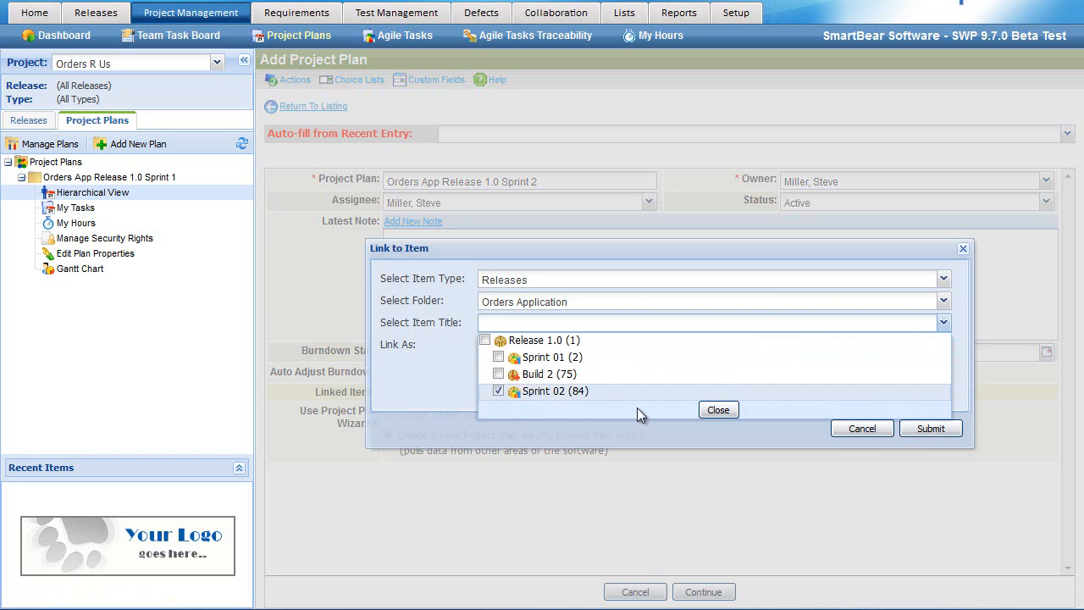
{"action": "left_click", "coordinate": [718, 411]}
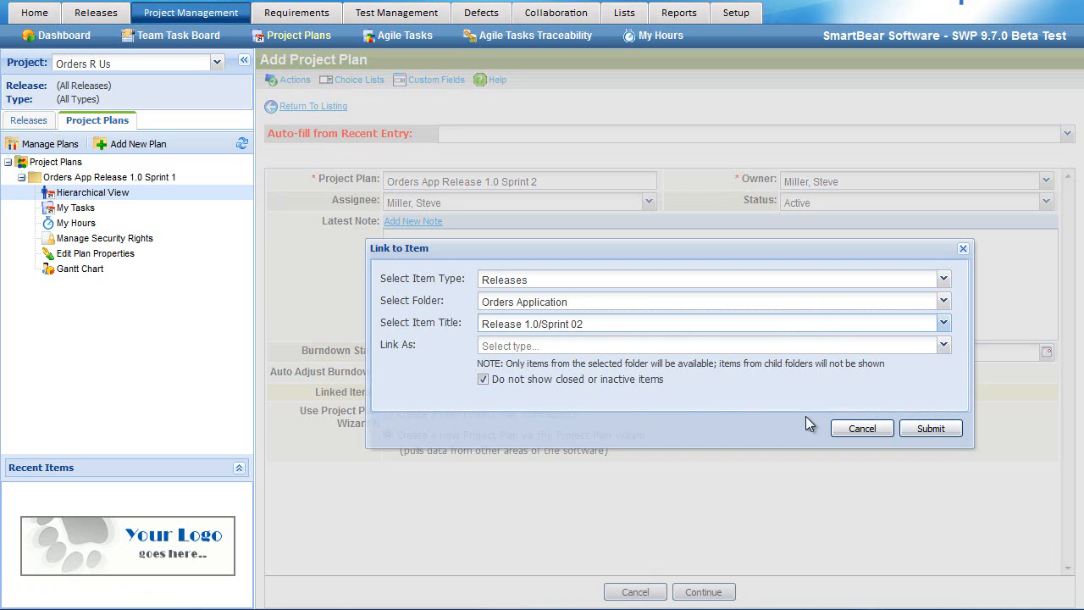
{"action": "left_click", "coordinate": [942, 430]}
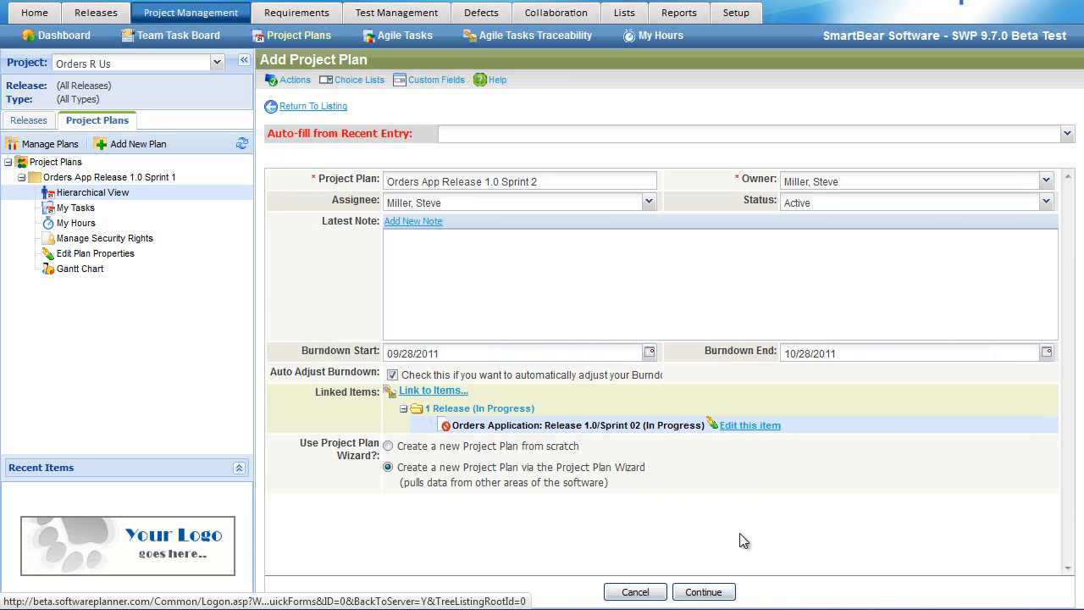
{"action": "left_click", "coordinate": [709, 593]}
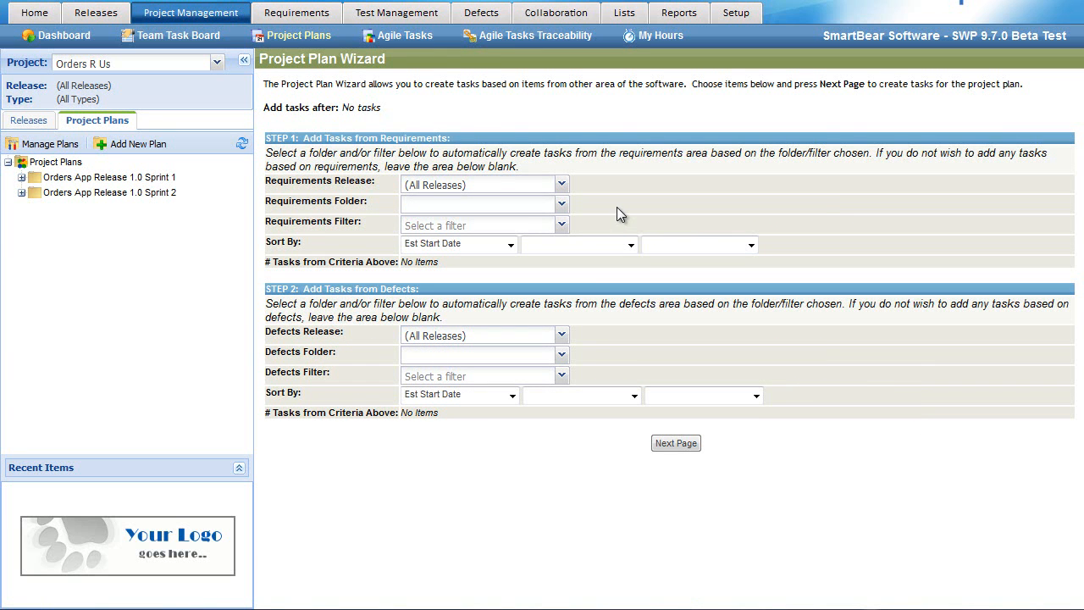
Step: Generate the plan's tasks from the requirements of Orders Application Release 1.0, Sprint 02, adding none from defects
{"action": "left_click", "coordinate": [562, 183]}
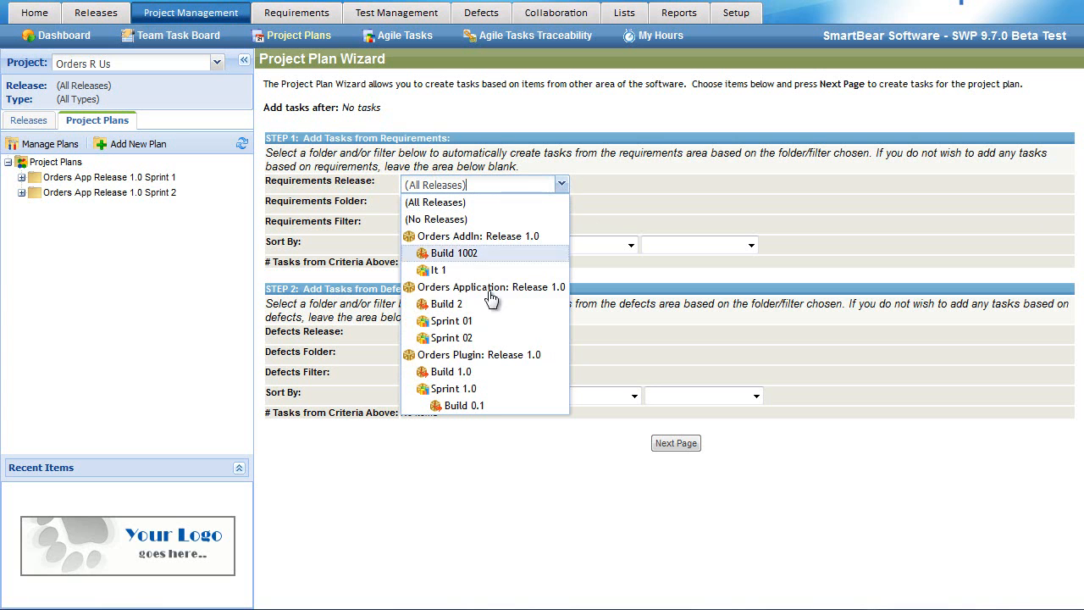
{"action": "left_click", "coordinate": [471, 339]}
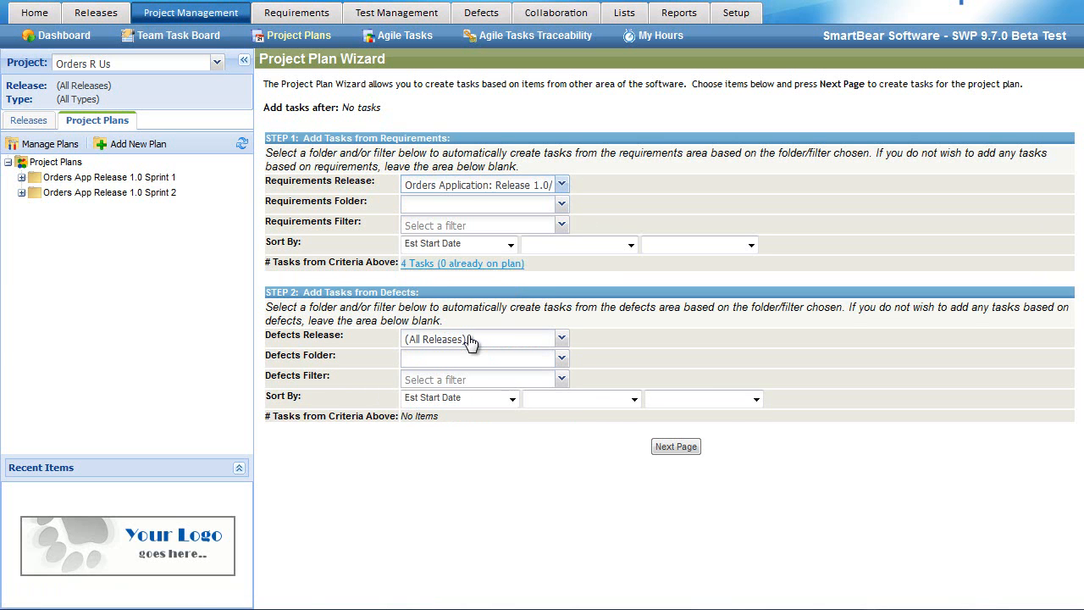
{"action": "left_click", "coordinate": [426, 265]}
{"action": "left_click", "coordinate": [675, 447]}
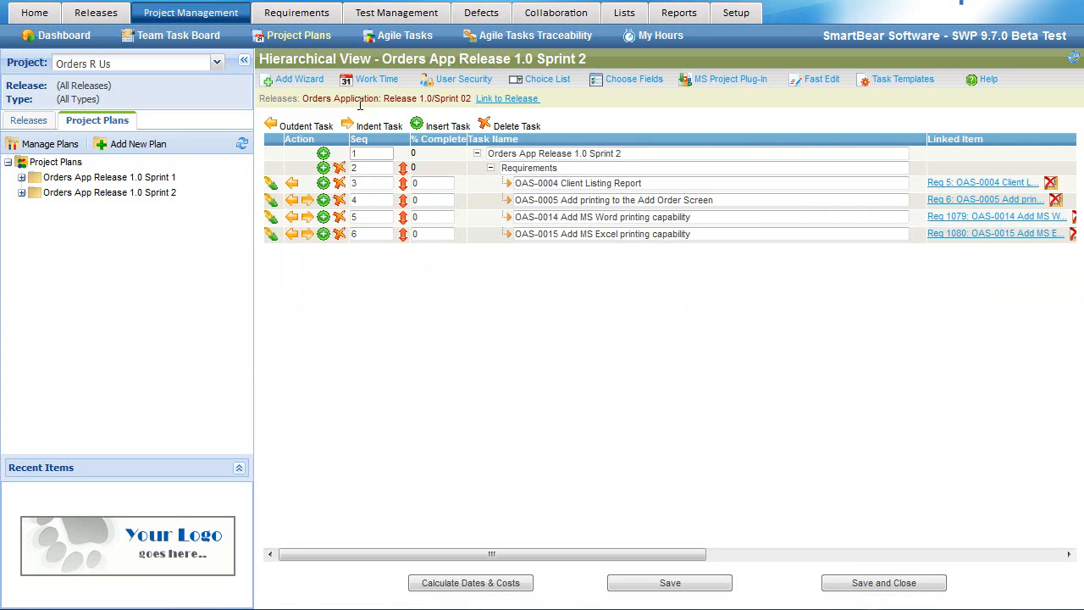
Step: Insert an indented subtask under OAS-0004 Client Listing Report and start its name with the copied prefix OAS-0004
{"action": "left_click", "coordinate": [244, 59]}
{"action": "left_click_drag", "start_coordinate": [437, 183], "coordinate": [273, 183]}
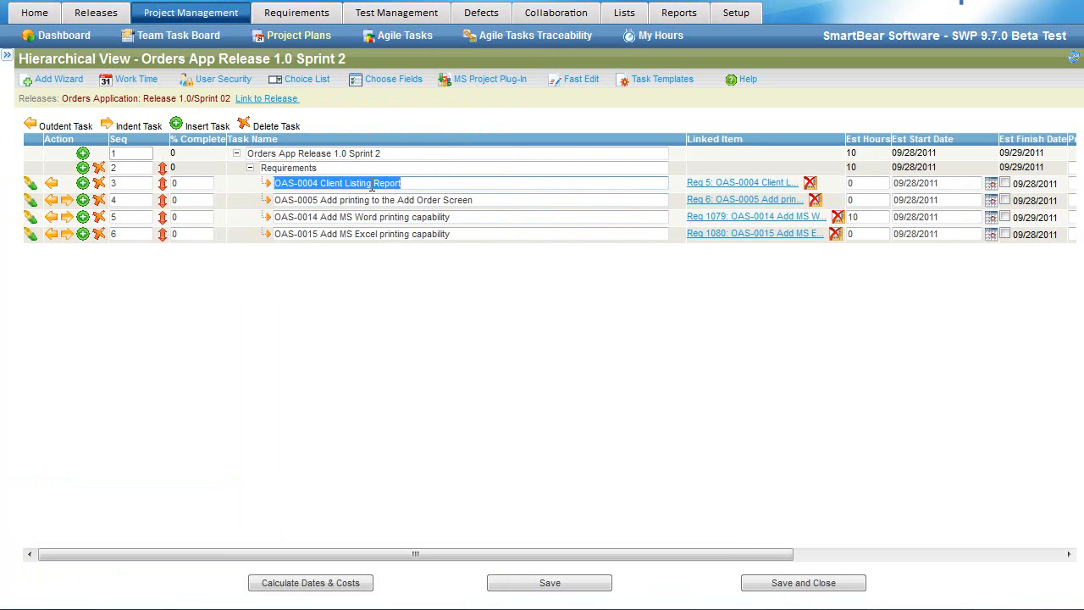
{"action": "left_click", "coordinate": [82, 183]}
{"action": "left_click", "coordinate": [67, 200]}
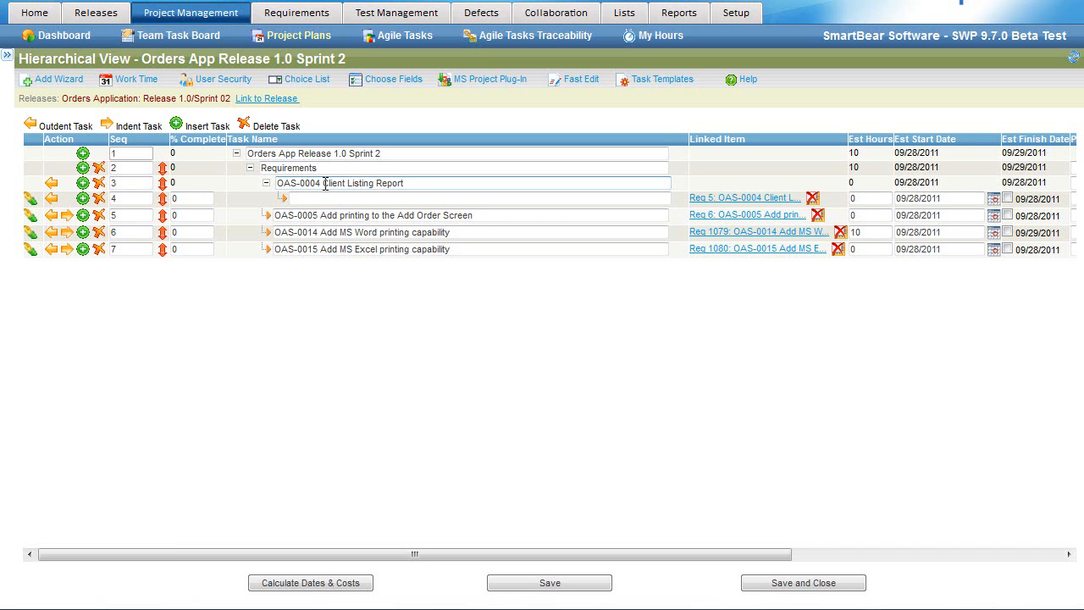
{"action": "left_click_drag", "start_coordinate": [325, 184], "coordinate": [277, 184]}
{"action": "key", "text": "ctrl+c"}
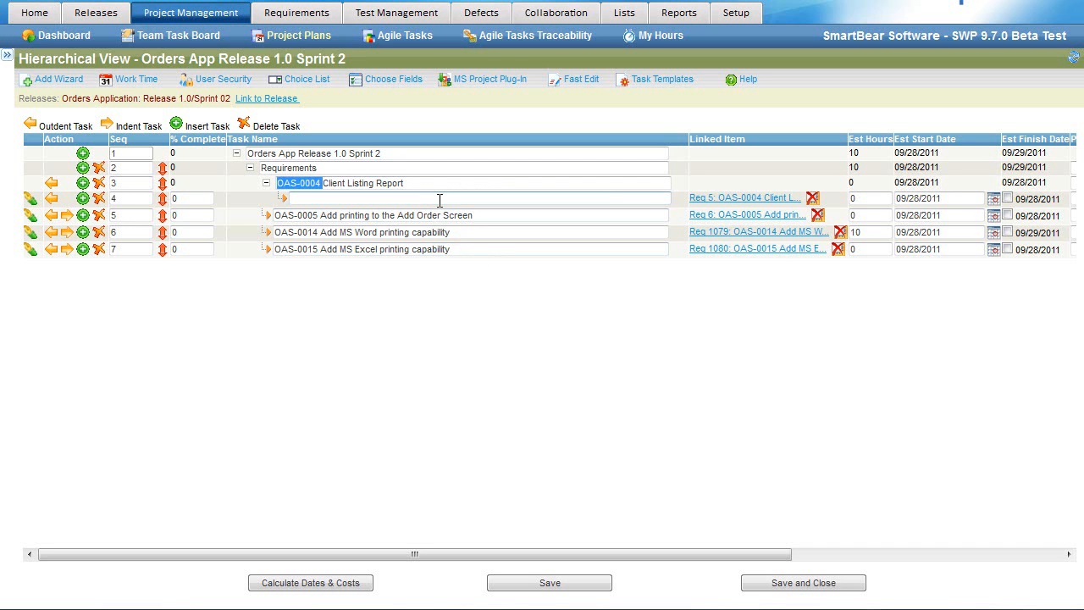
{"action": "left_click", "coordinate": [445, 197]}
{"action": "key", "text": "ctrl+v"}
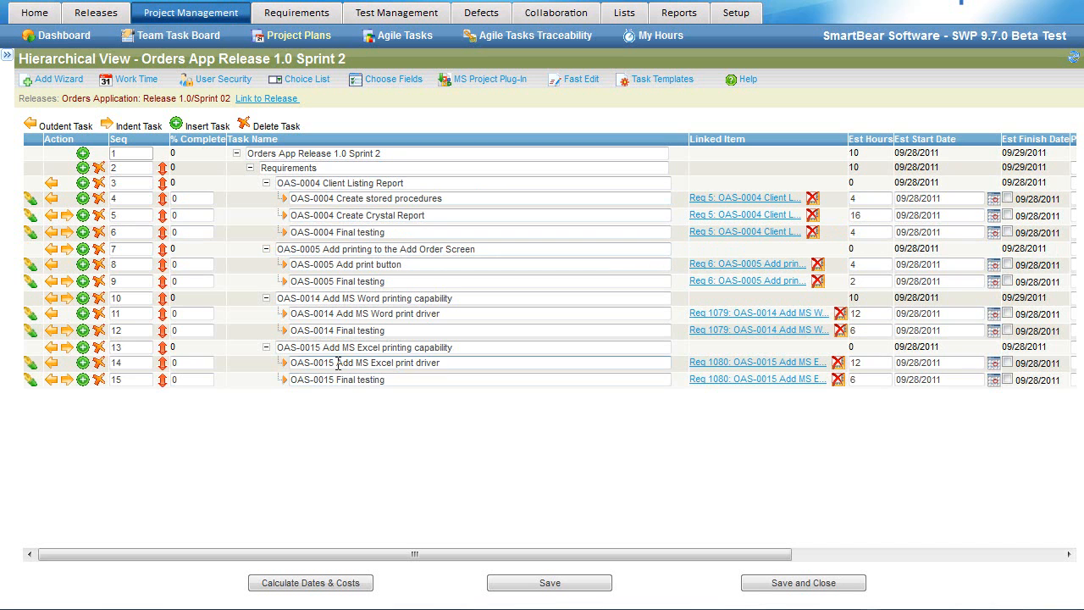
Step: Review the subtasks' names, estimated hours and assignees, and save the project plan
{"action": "left_click", "coordinate": [441, 198]}
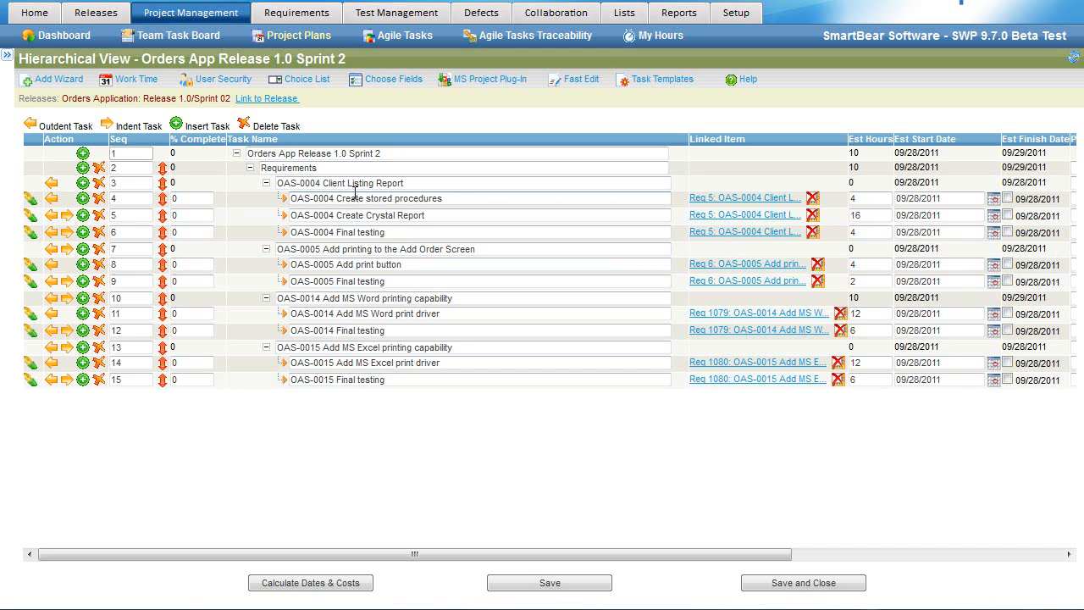
{"action": "left_click", "coordinate": [406, 183]}
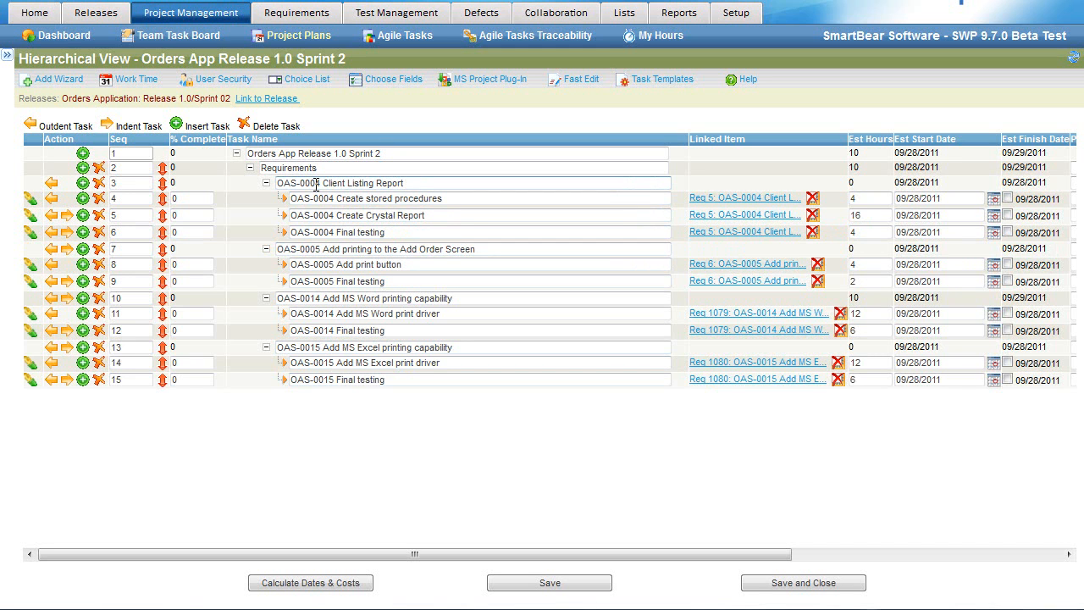
{"action": "left_click", "coordinate": [881, 197]}
{"action": "left_click_drag", "start_coordinate": [787, 555], "coordinate": [1027, 555]}
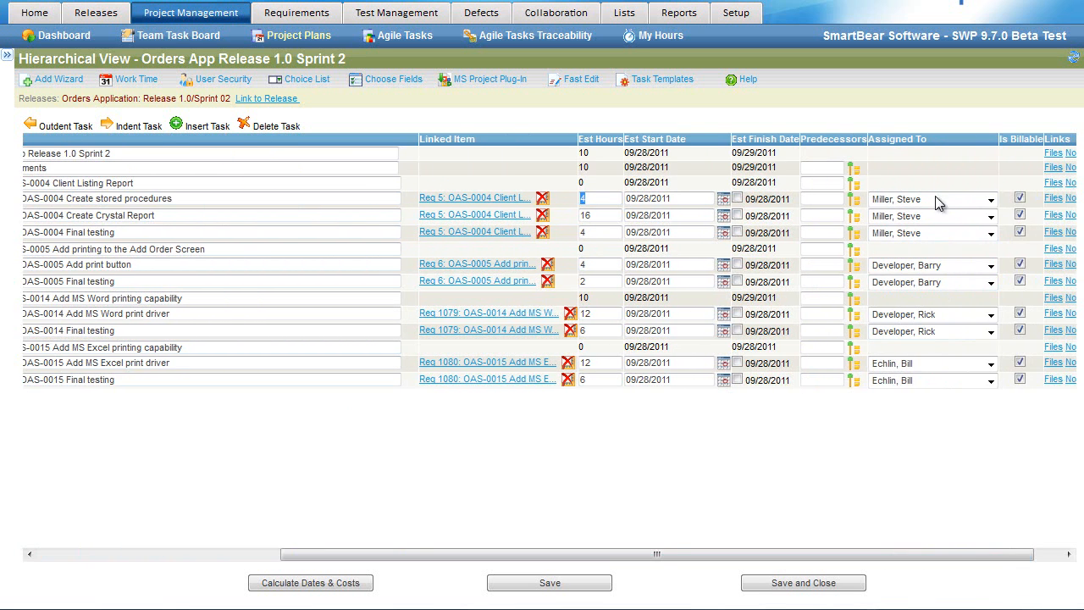
{"action": "left_click_drag", "start_coordinate": [944, 554], "coordinate": [648, 589]}
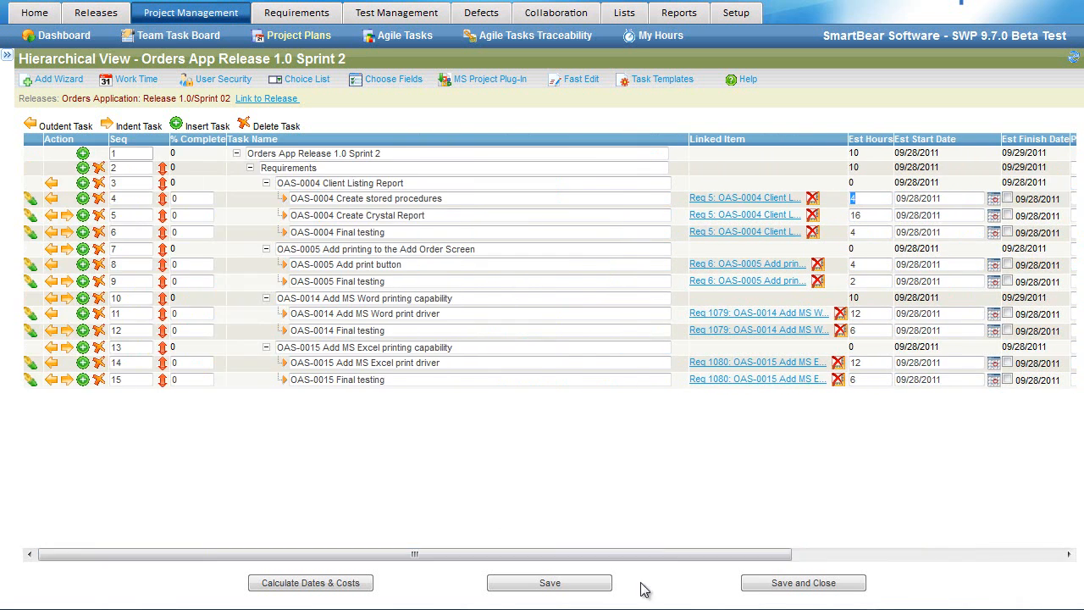
{"action": "left_click", "coordinate": [554, 584]}
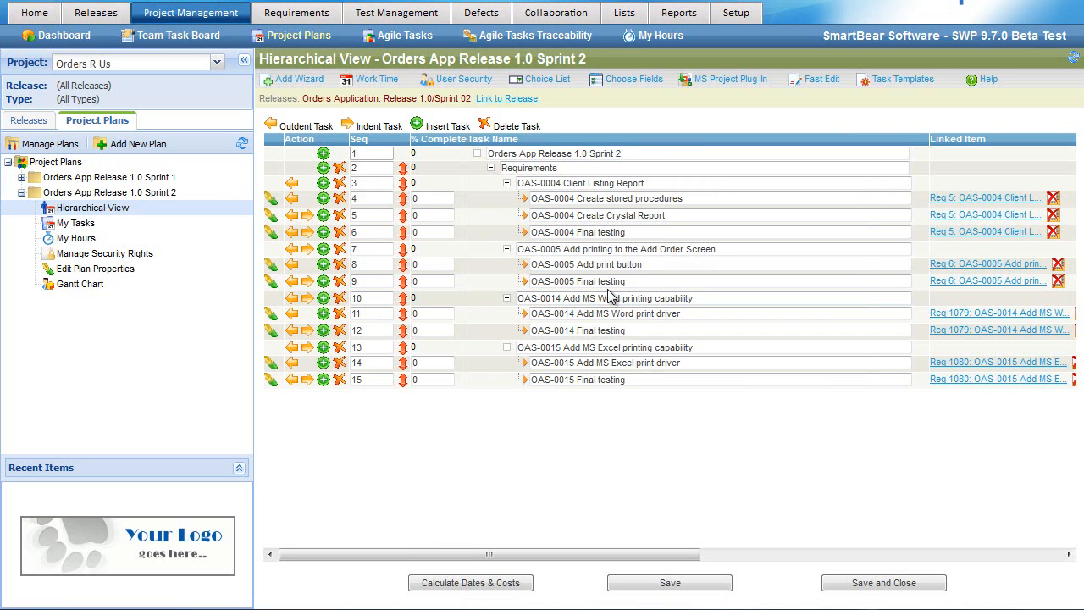
Step: Examine the Sprint 02 team task board for a single developer, for all team members, and for the OAS-0004 assignee
{"action": "left_click", "coordinate": [180, 39]}
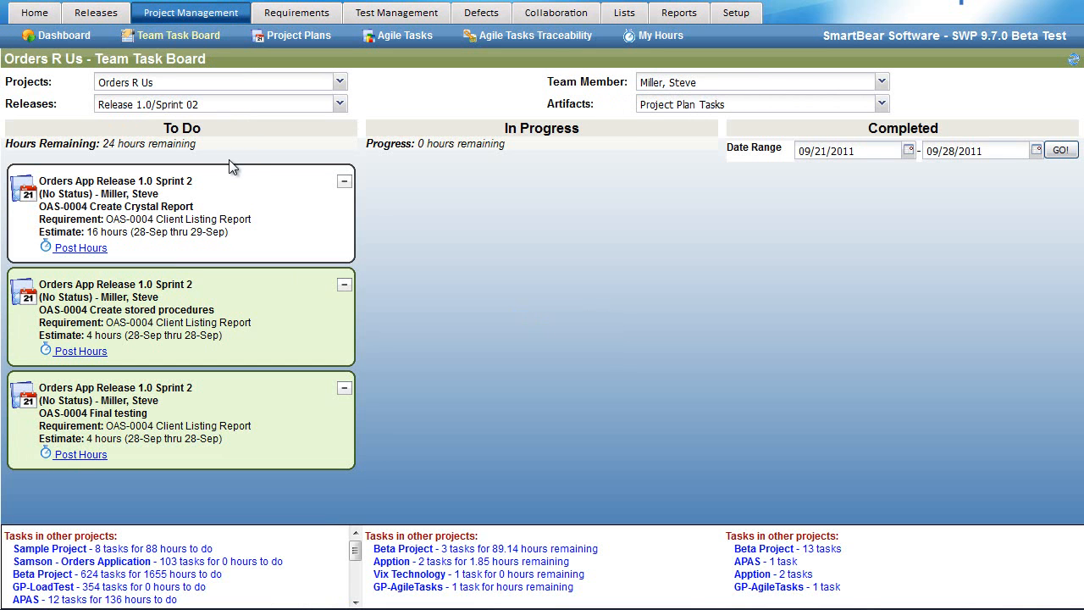
{"action": "left_click", "coordinate": [882, 81]}
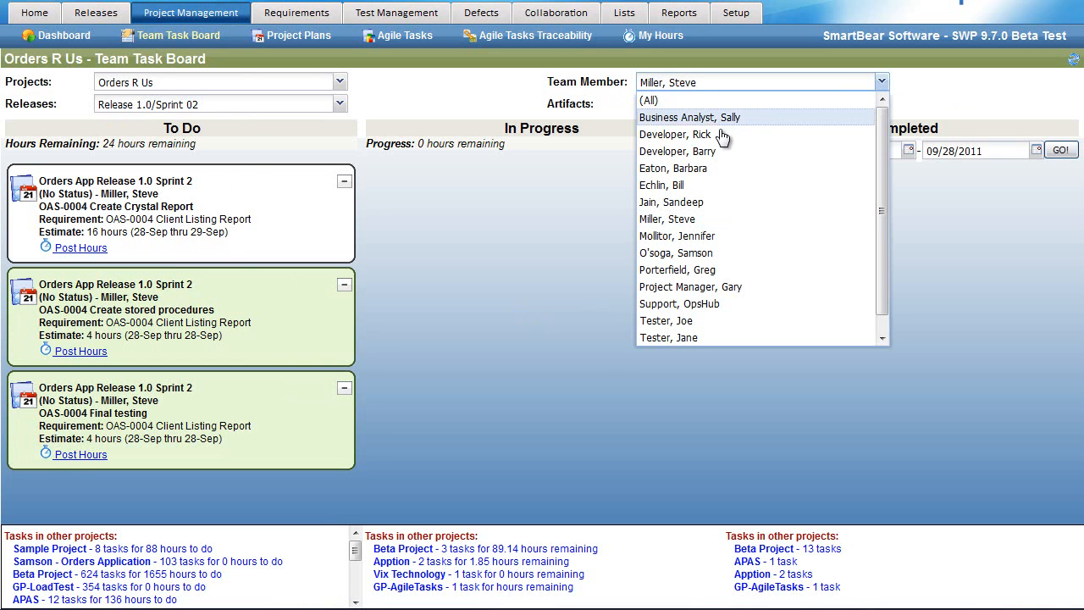
{"action": "left_click", "coordinate": [695, 136]}
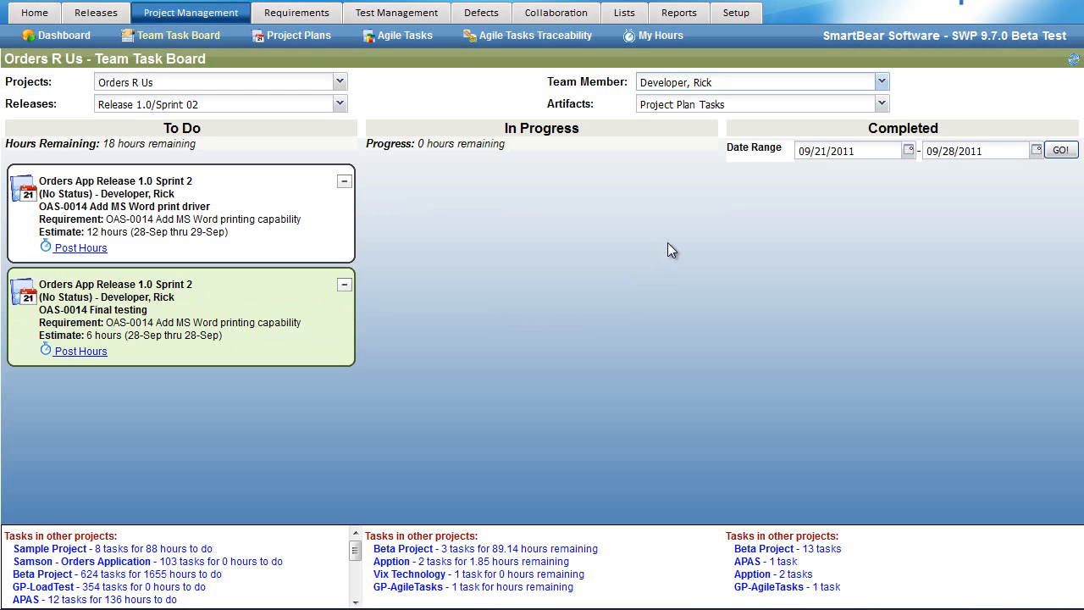
{"action": "left_click", "coordinate": [882, 81]}
{"action": "left_click", "coordinate": [682, 100]}
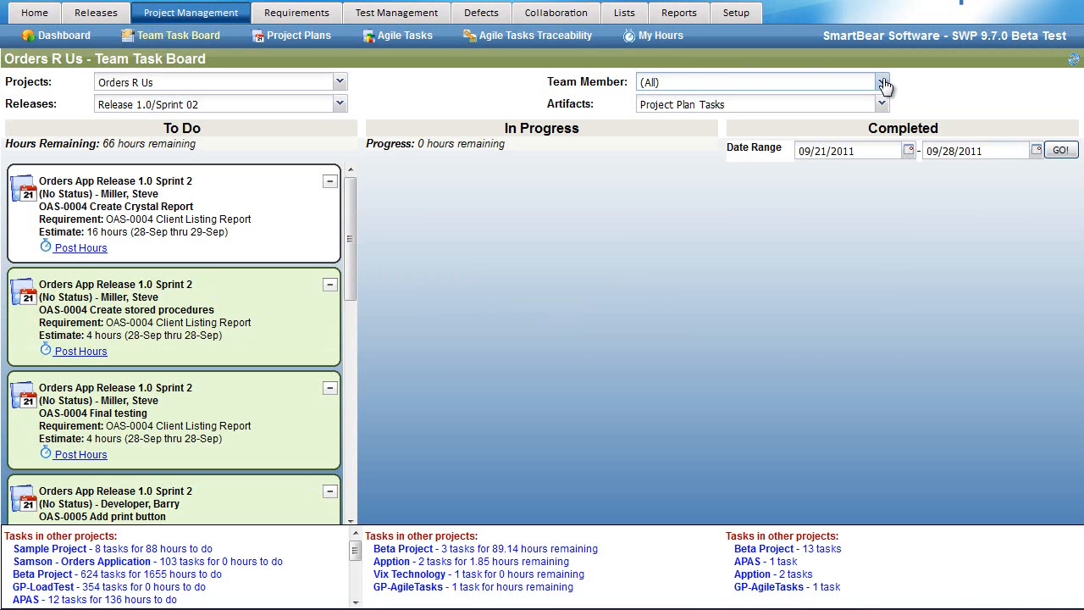
{"action": "left_click", "coordinate": [882, 81]}
{"action": "left_click", "coordinate": [682, 220]}
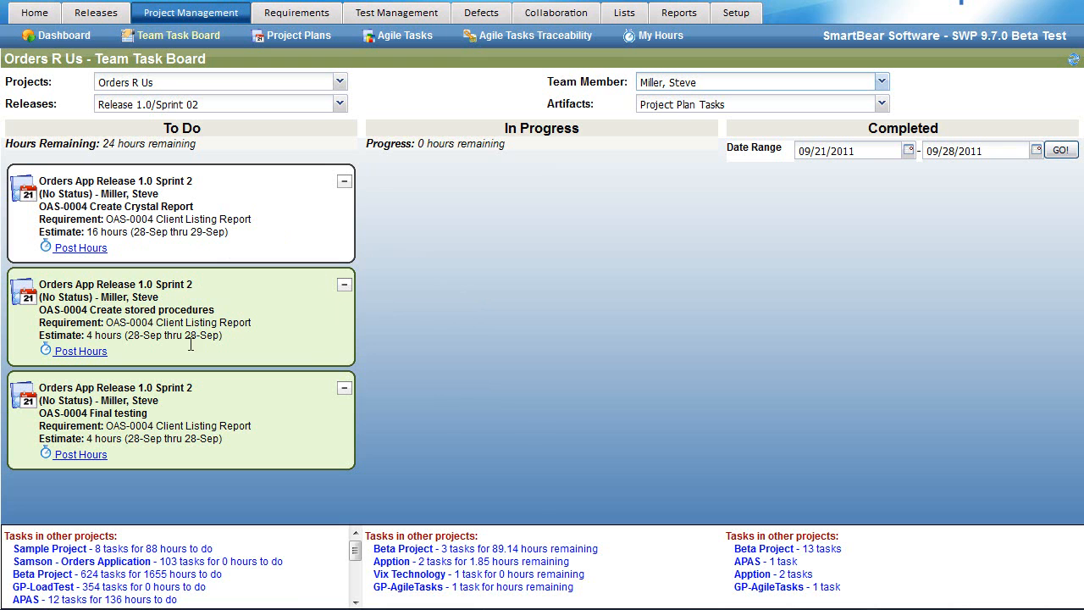
Step: For the OAS-0004 Create stored procedures task, enter 3 hours worked and 1 hour remaining
{"action": "left_click", "coordinate": [95, 352]}
{"action": "left_click", "coordinate": [763, 173]}
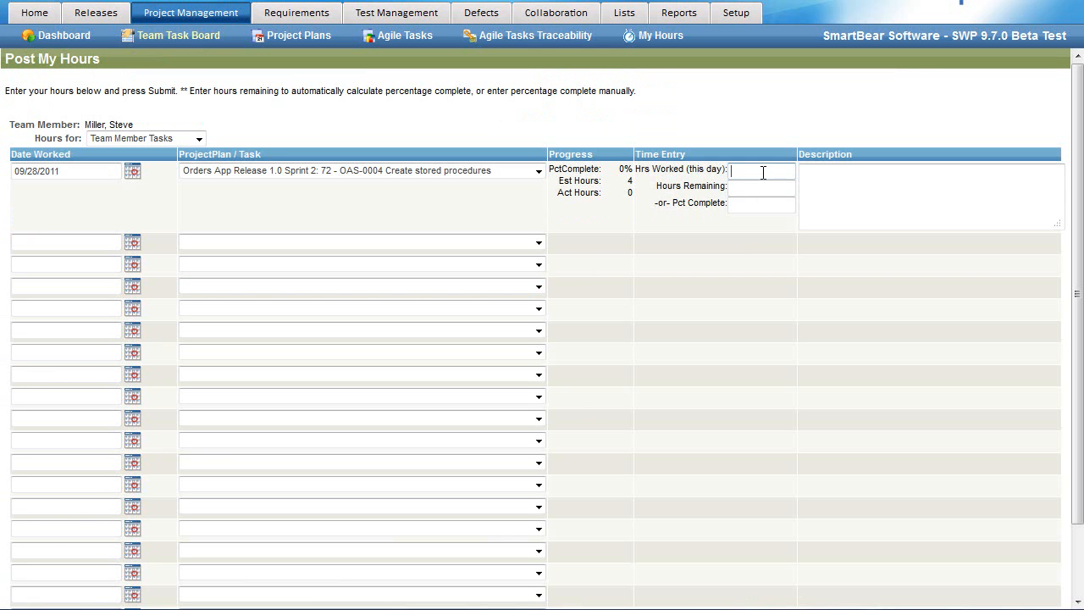
{"action": "type", "text": "3"}
{"action": "key", "text": "Tab"}
{"action": "type", "text": "1"}
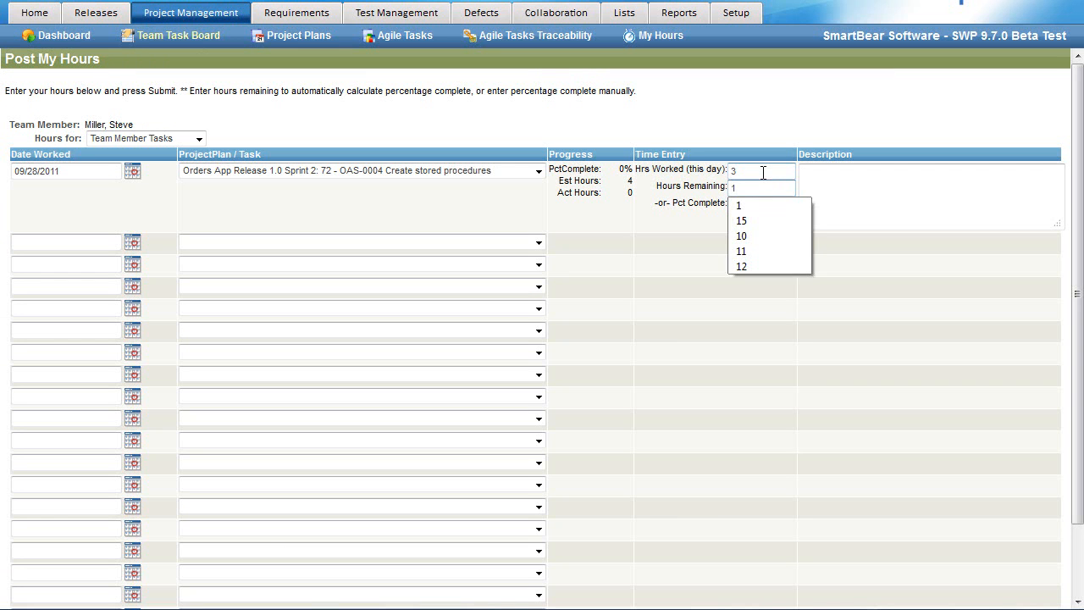
Step: Describe the time entry as "Created initial SPs" and submit the hours
{"action": "left_click", "coordinate": [874, 182]}
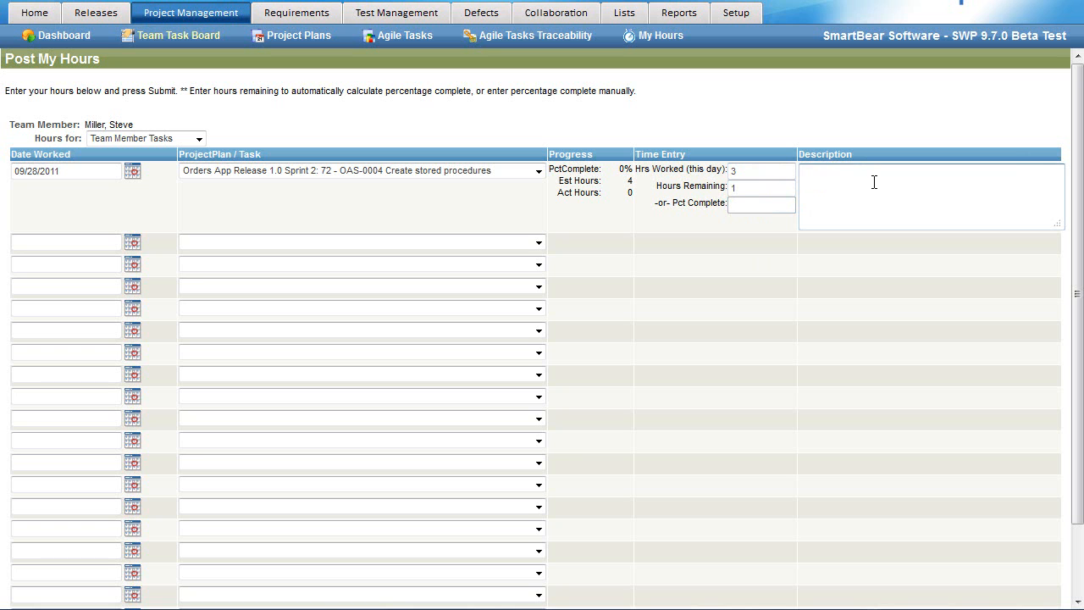
{"action": "type", "text": "Created initial s"}
{"action": "key", "text": "BackSpace"}
{"action": "type", "text": "SPs"}
{"action": "scroll", "coordinate": [778, 359], "scroll_direction": "down", "scroll_amount": 2}
{"action": "left_click", "coordinate": [537, 591]}
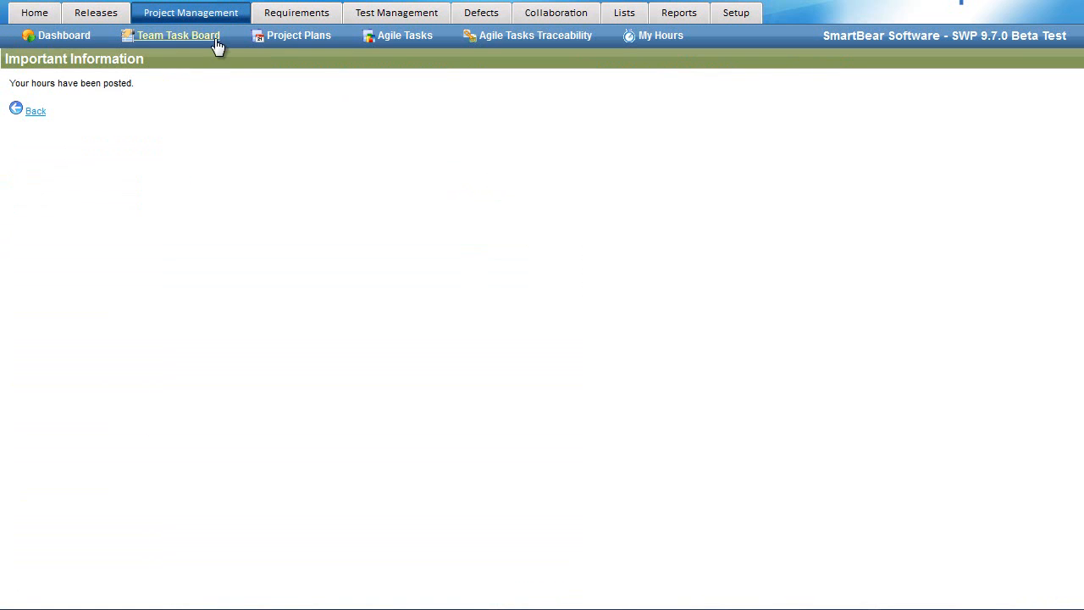
Step: On the team task board, show the OAS-0014 assignee's tasks and open hours posting for OAS-0014 Add MS Word print driver
{"action": "left_click", "coordinate": [216, 41]}
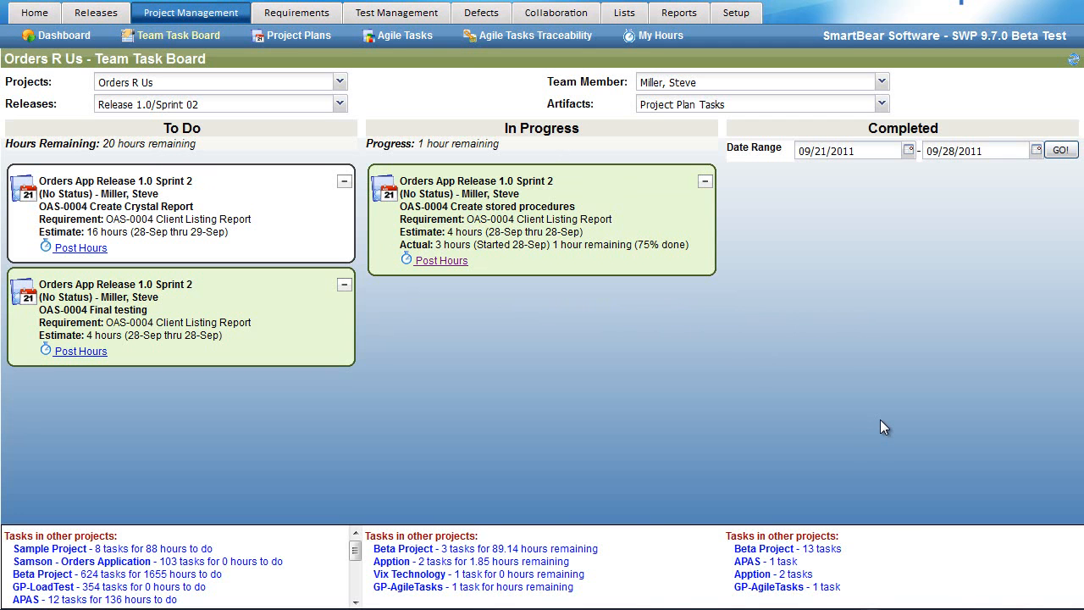
{"action": "left_click", "coordinate": [882, 82]}
{"action": "left_click", "coordinate": [703, 135]}
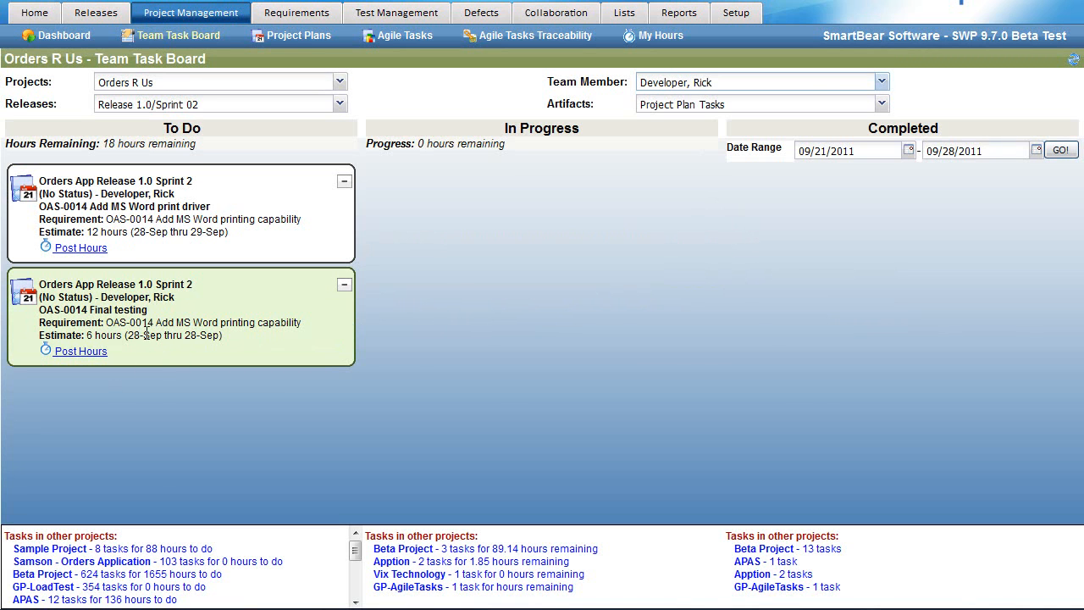
{"action": "left_click", "coordinate": [81, 248]}
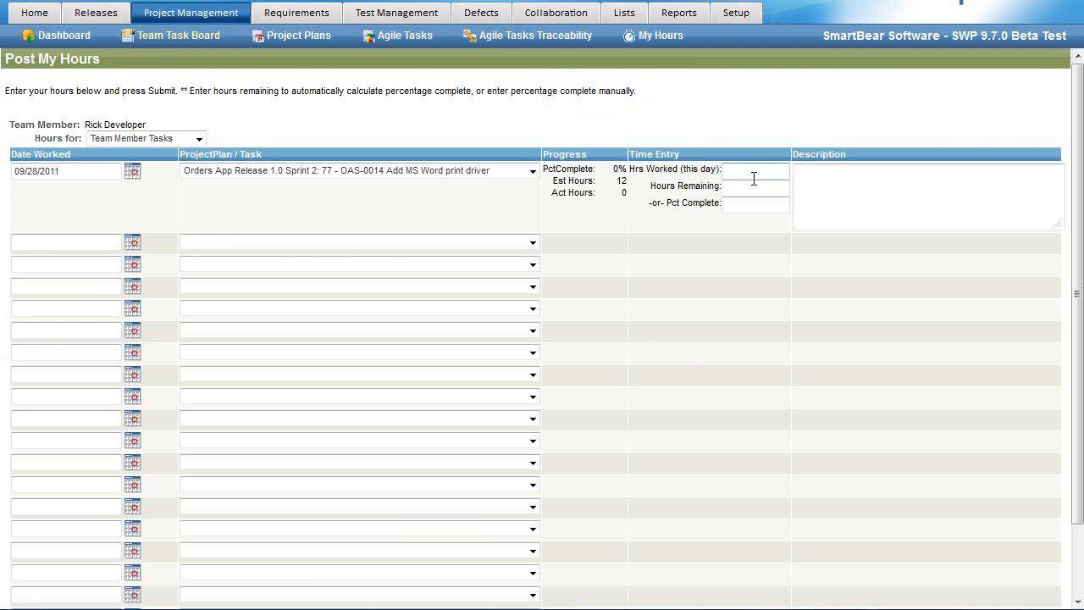
Step: Post 8 hours worked and 2 hours remaining on OAS-0014 Add MS Word print driver
{"action": "left_click", "coordinate": [750, 172]}
{"action": "type", "text": "12"}
{"action": "double_click", "coordinate": [751, 172]}
{"action": "type", "text": "8"}
{"action": "key", "text": "Tab"}
{"action": "type", "text": "2"}
{"action": "left_click", "coordinate": [720, 406]}
{"action": "scroll", "coordinate": [723, 405], "scroll_direction": "down", "scroll_amount": 2}
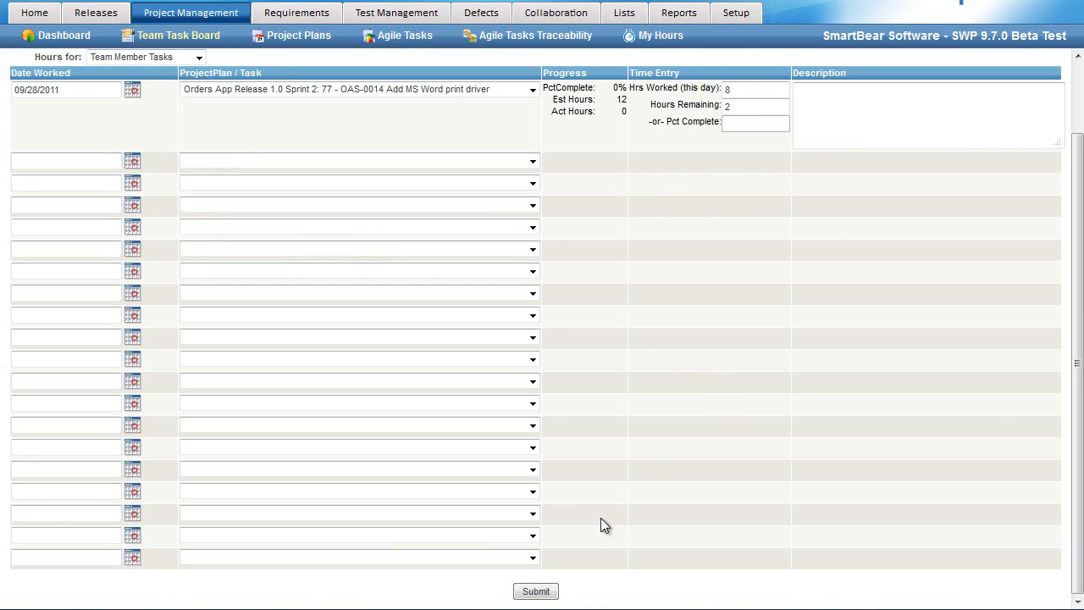
{"action": "left_click", "coordinate": [549, 590]}
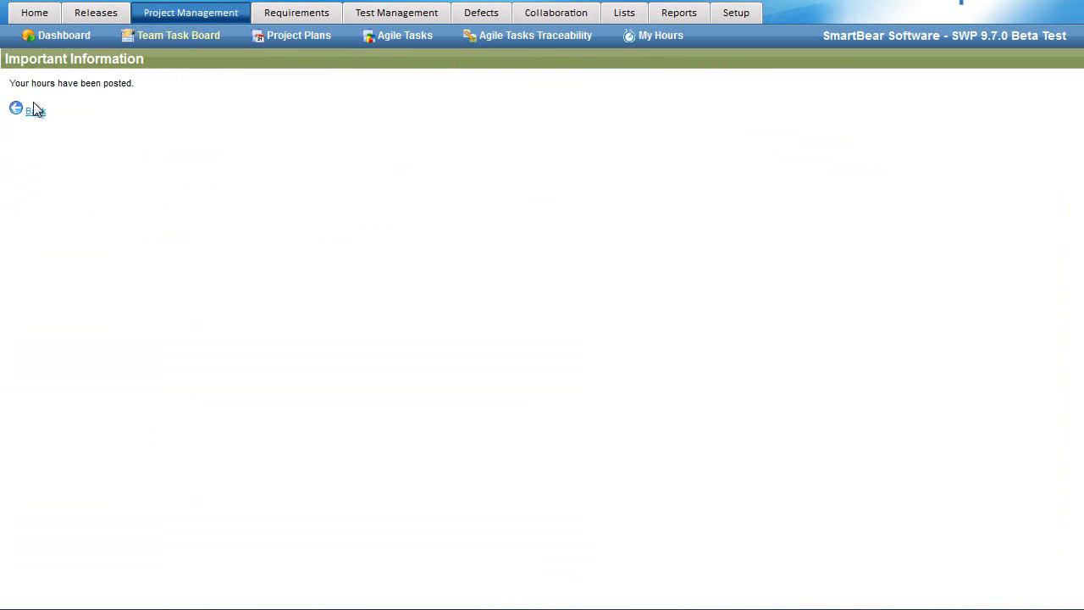
Step: Check the Sprint 2 plan's task completion and examine the project plan burndown, status, velocity and slipping task charts
{"action": "left_click", "coordinate": [36, 111]}
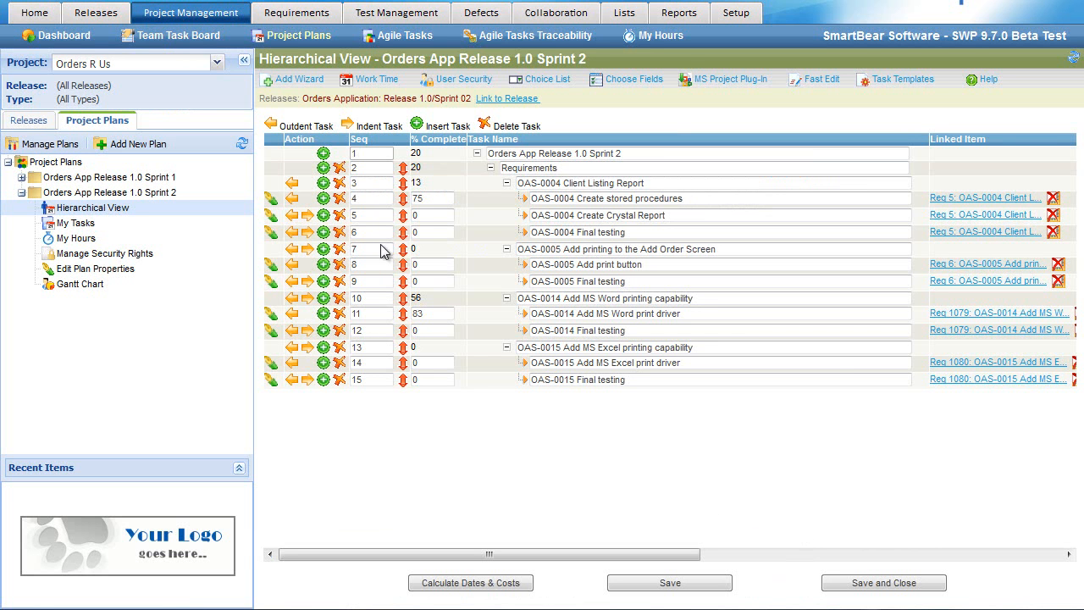
{"action": "left_click", "coordinate": [76, 39]}
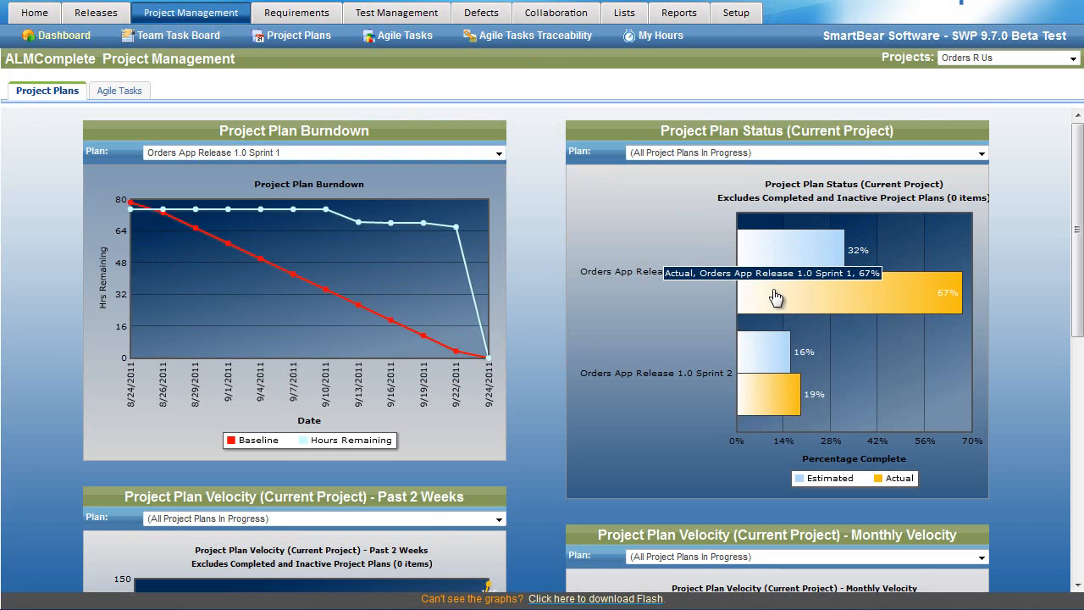
{"action": "scroll", "coordinate": [552, 378], "scroll_direction": "down", "scroll_amount": 3}
{"action": "scroll", "coordinate": [552, 378], "scroll_direction": "down", "scroll_amount": 3}
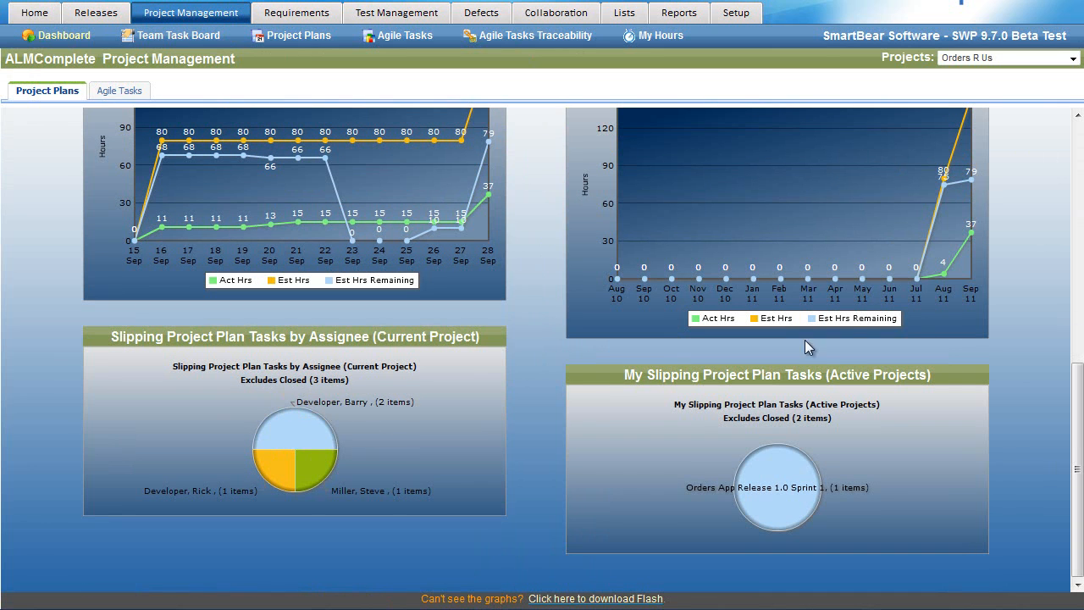
{"action": "left_click_drag", "start_coordinate": [1082, 402], "coordinate": [1082, 161]}
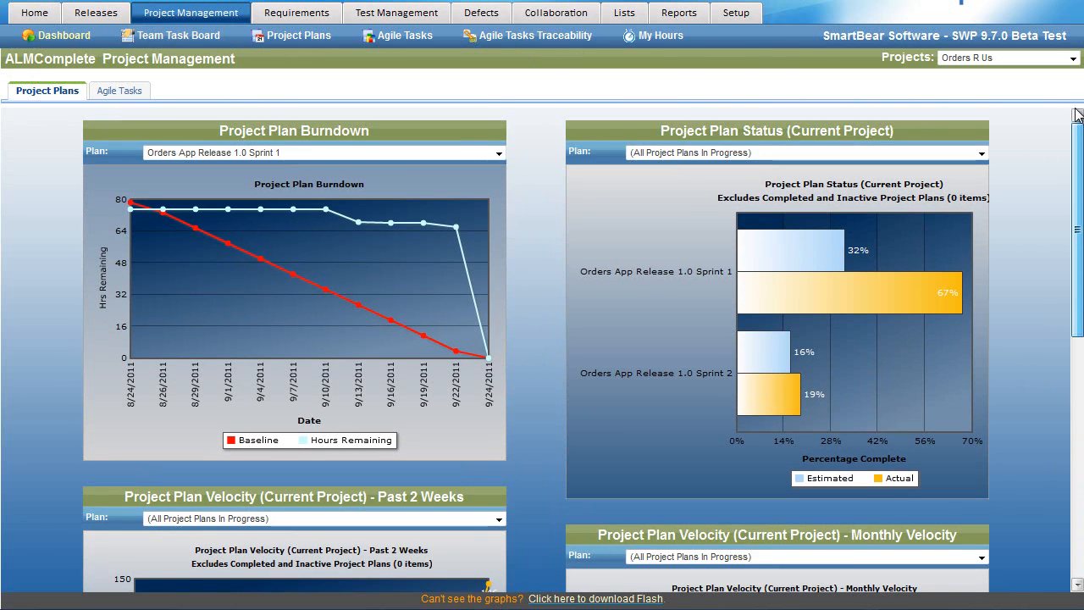
Step: Examine the Release 1.0/Sprint 02 dashboard charts for velocity, resource allocation by assignee, release status and burndown
{"action": "left_click", "coordinate": [102, 11]}
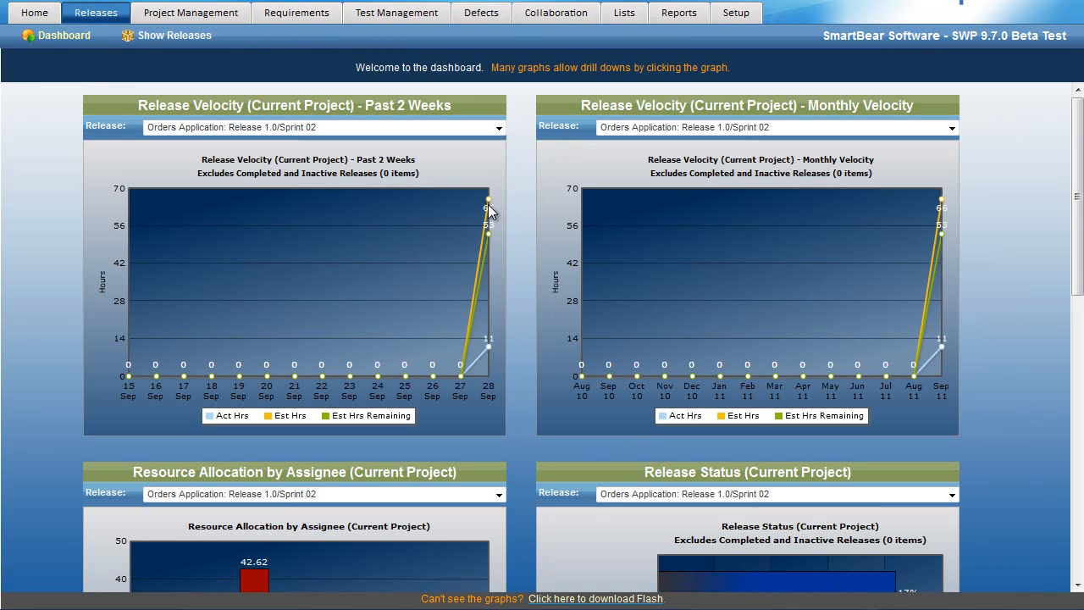
{"action": "mouse_move", "coordinate": [488, 206]}
{"action": "scroll", "coordinate": [511, 458], "scroll_direction": "down", "scroll_amount": 3}
{"action": "scroll", "coordinate": [511, 454], "scroll_direction": "down", "scroll_amount": 1}
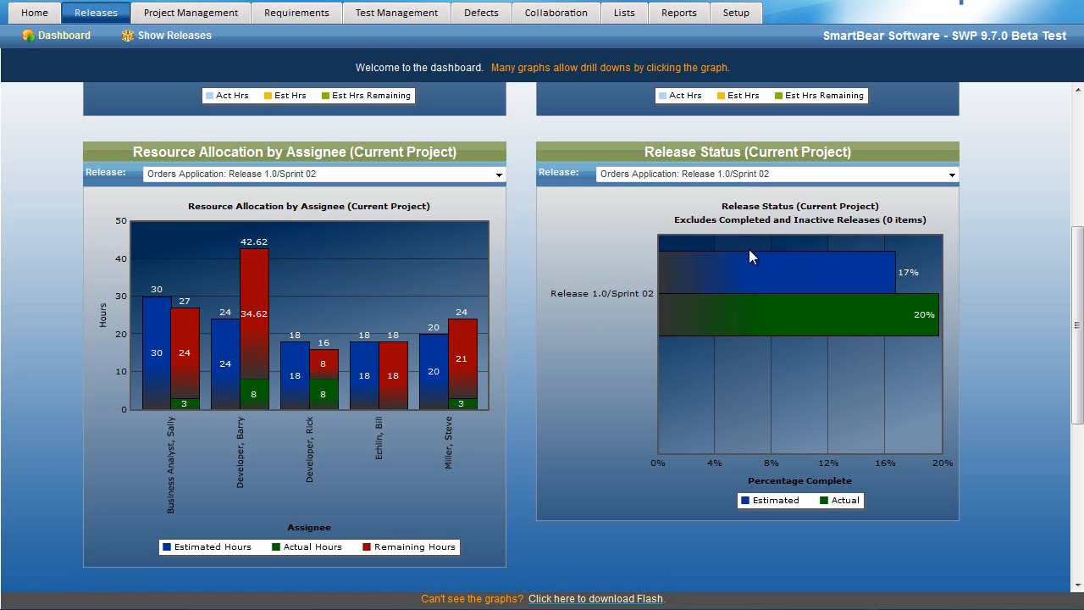
{"action": "scroll", "coordinate": [568, 462], "scroll_direction": "down", "scroll_amount": 5}
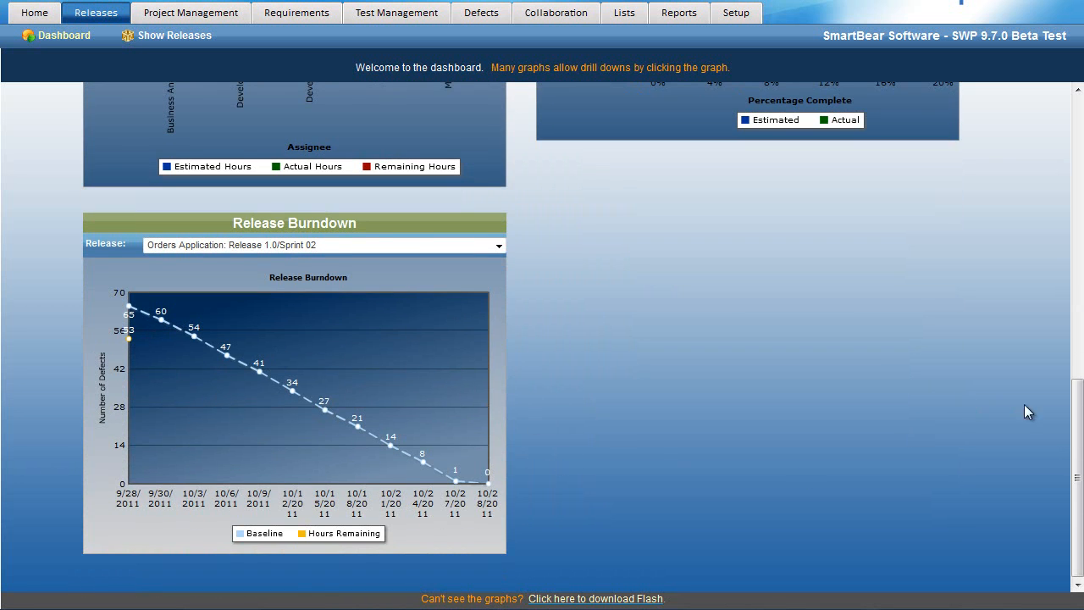
{"action": "scroll", "coordinate": [364, 92], "scroll_direction": "up", "scroll_amount": 10}
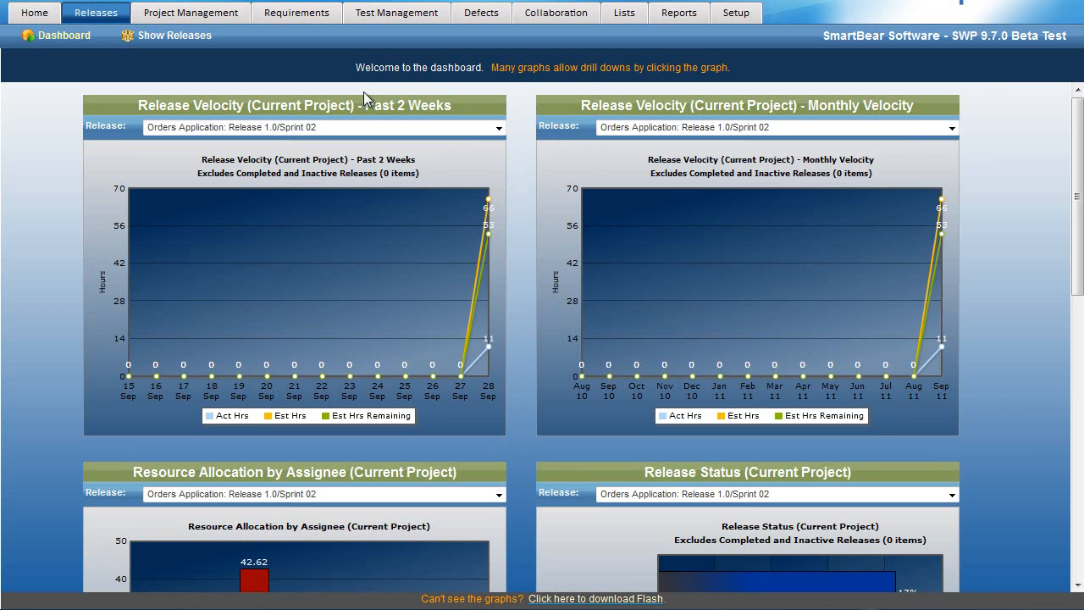
Step: From the Sprint 2 project plan, review the resource working time settings and the available standard and individual calendars
{"action": "left_click", "coordinate": [191, 12]}
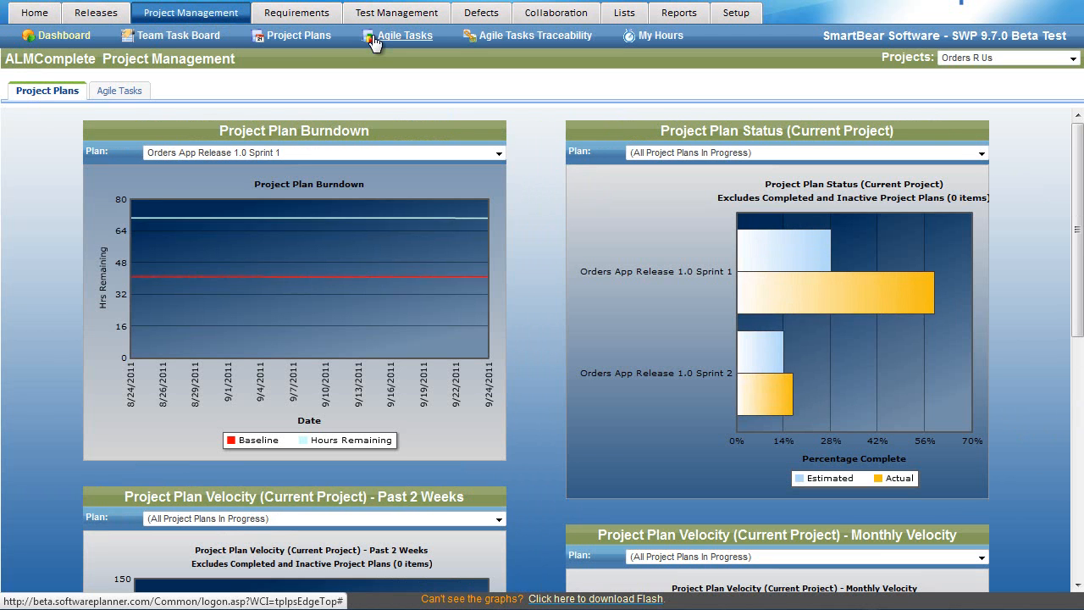
{"action": "left_click", "coordinate": [296, 35]}
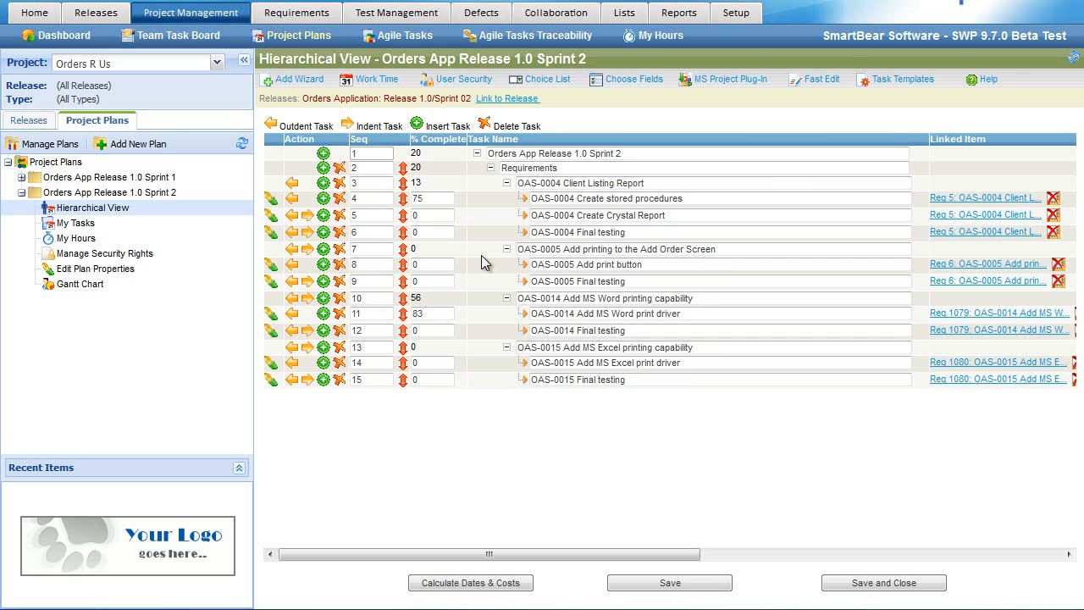
{"action": "left_click", "coordinate": [387, 85]}
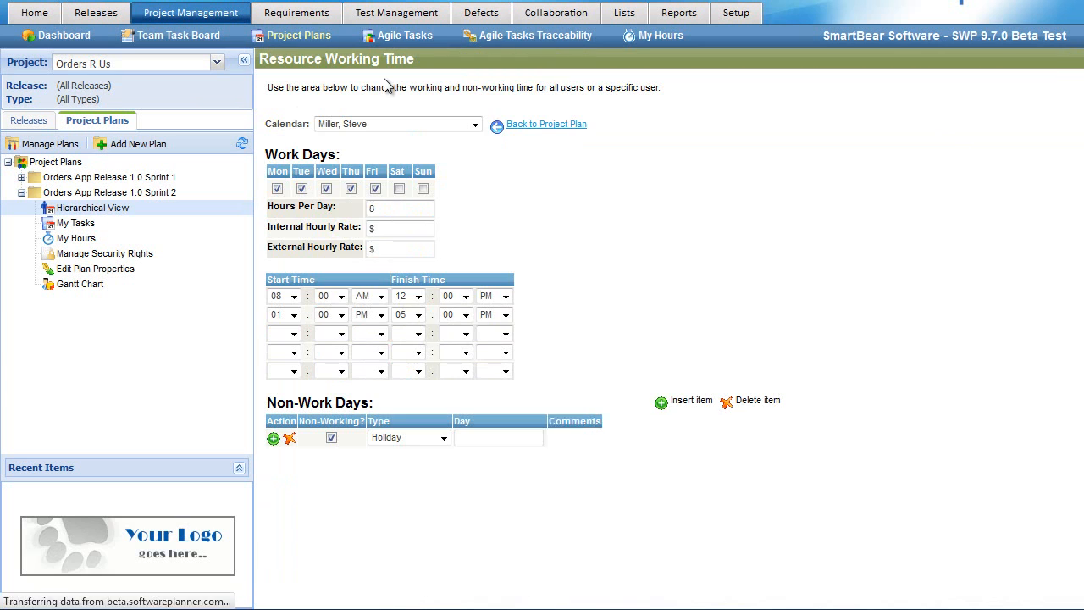
{"action": "left_click", "coordinate": [475, 125]}
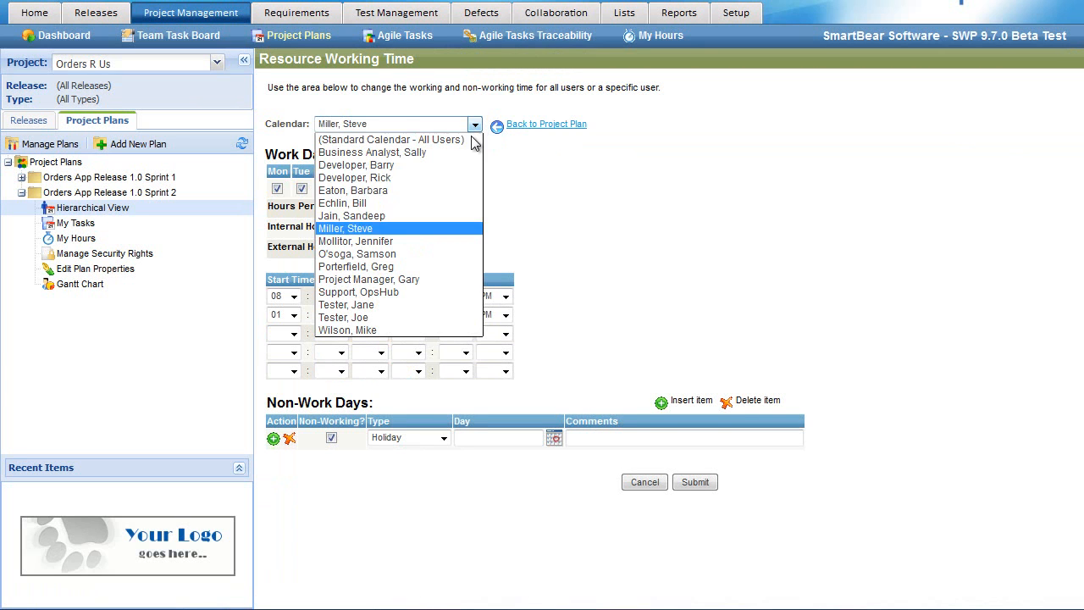
{"action": "left_click", "coordinate": [572, 174]}
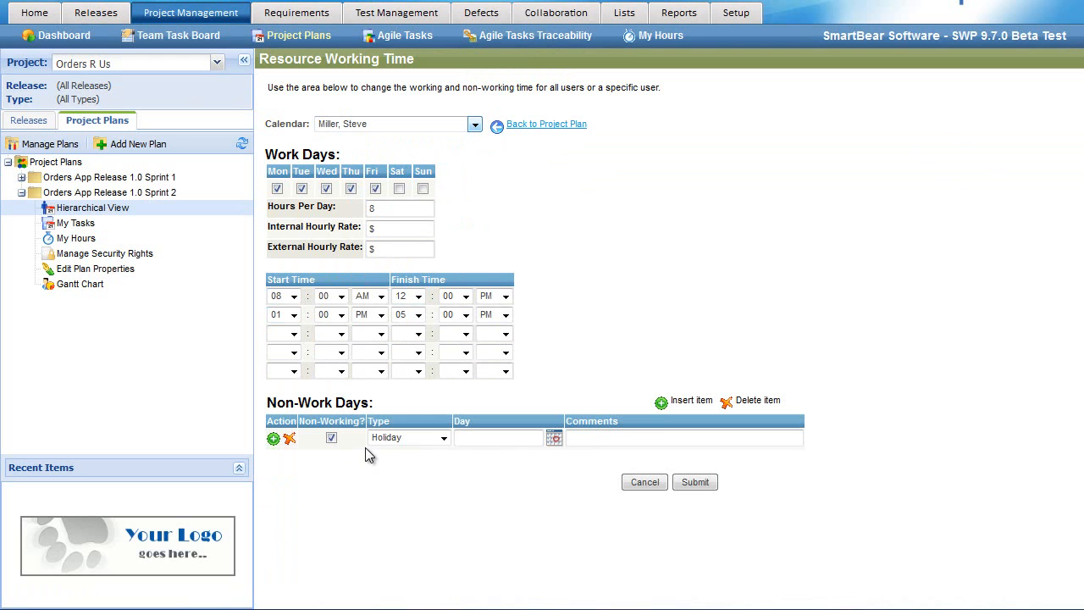
{"action": "left_click", "coordinate": [476, 128]}
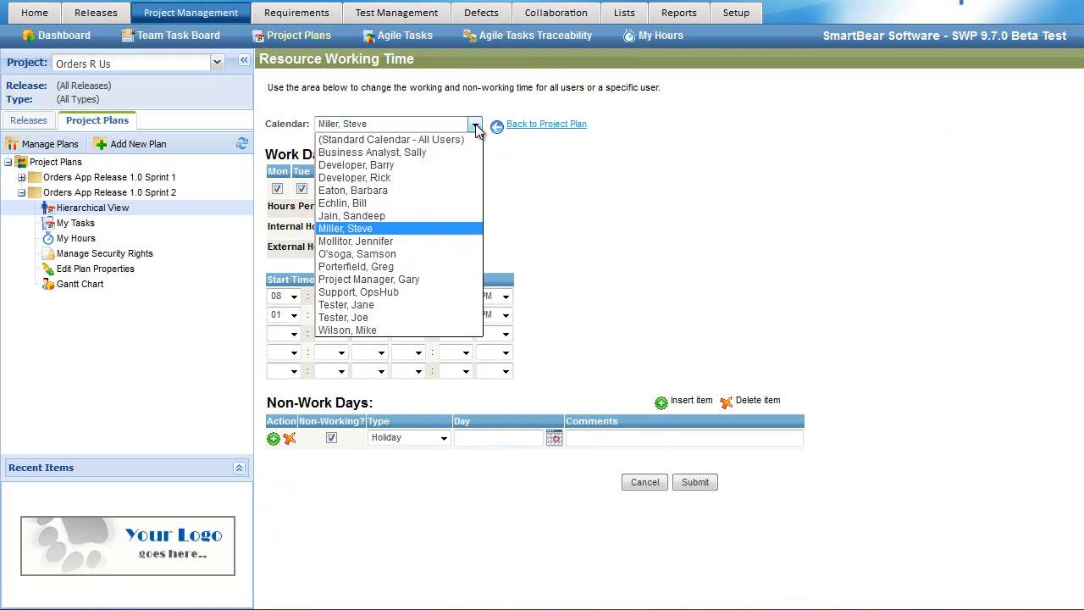
{"action": "left_click", "coordinate": [381, 136]}
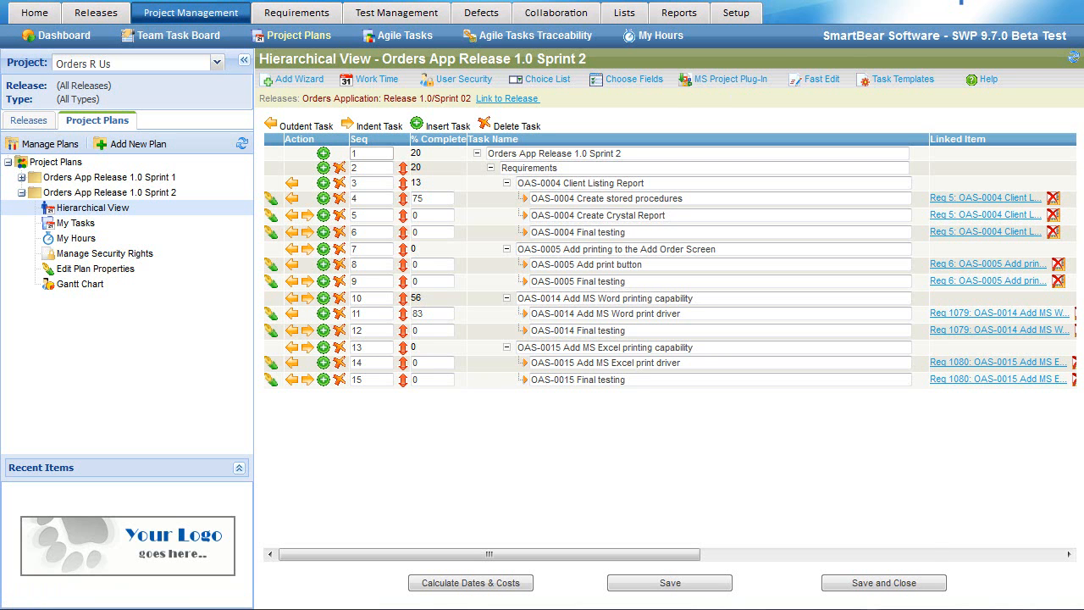
Step: Run the Project Management Release Report for Orders Application: Release 1.0/Sprint 02
{"action": "left_click", "coordinate": [682, 16]}
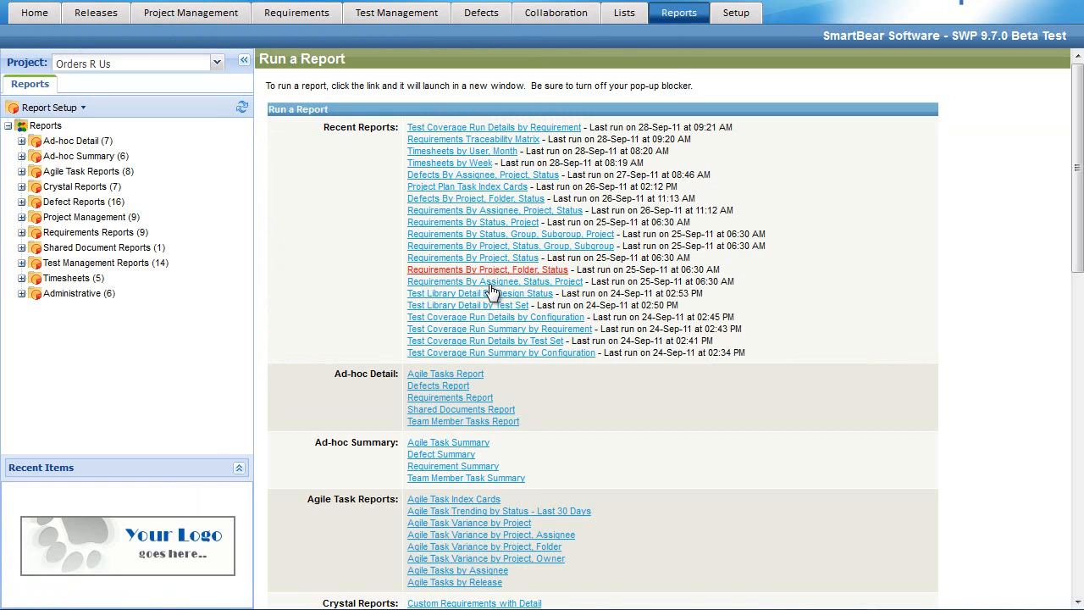
{"action": "scroll", "coordinate": [354, 289], "scroll_direction": "down", "scroll_amount": 15}
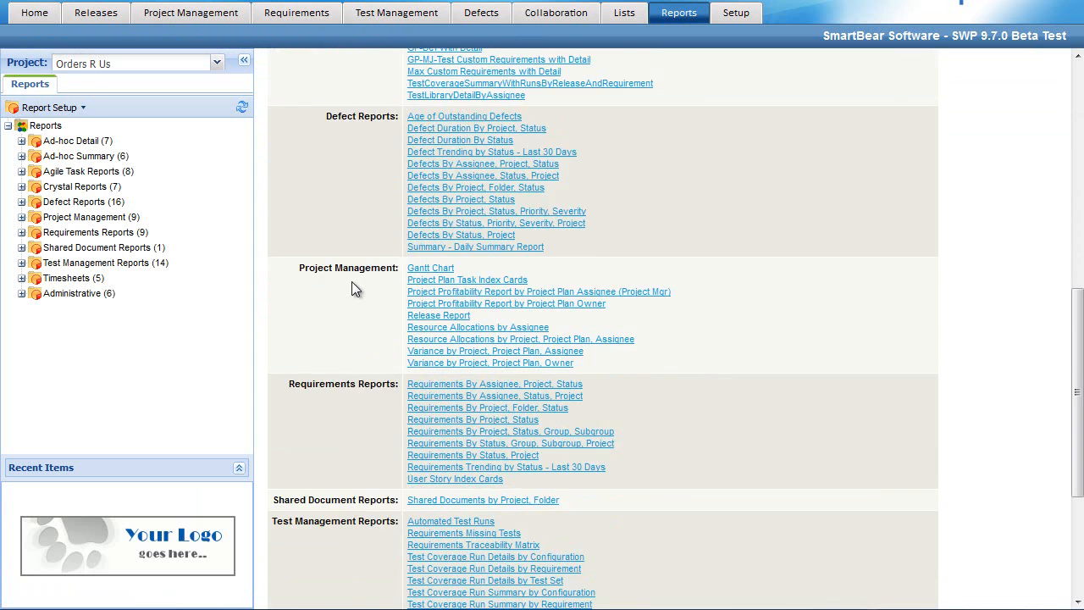
{"action": "scroll", "coordinate": [359, 250], "scroll_direction": "up", "scroll_amount": 5}
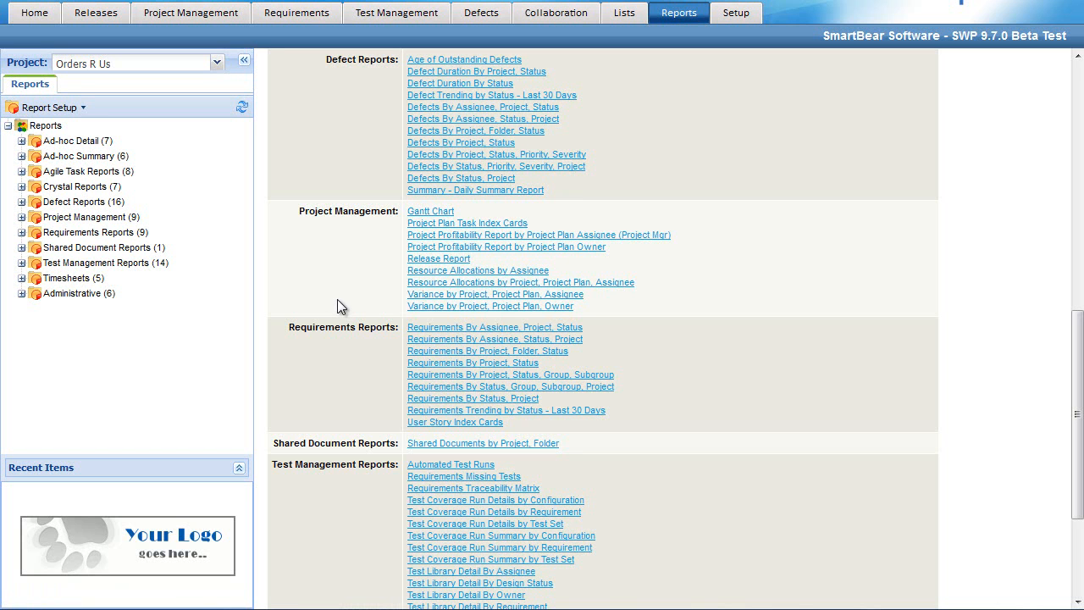
{"action": "scroll", "coordinate": [337, 299], "scroll_direction": "down", "scroll_amount": 2}
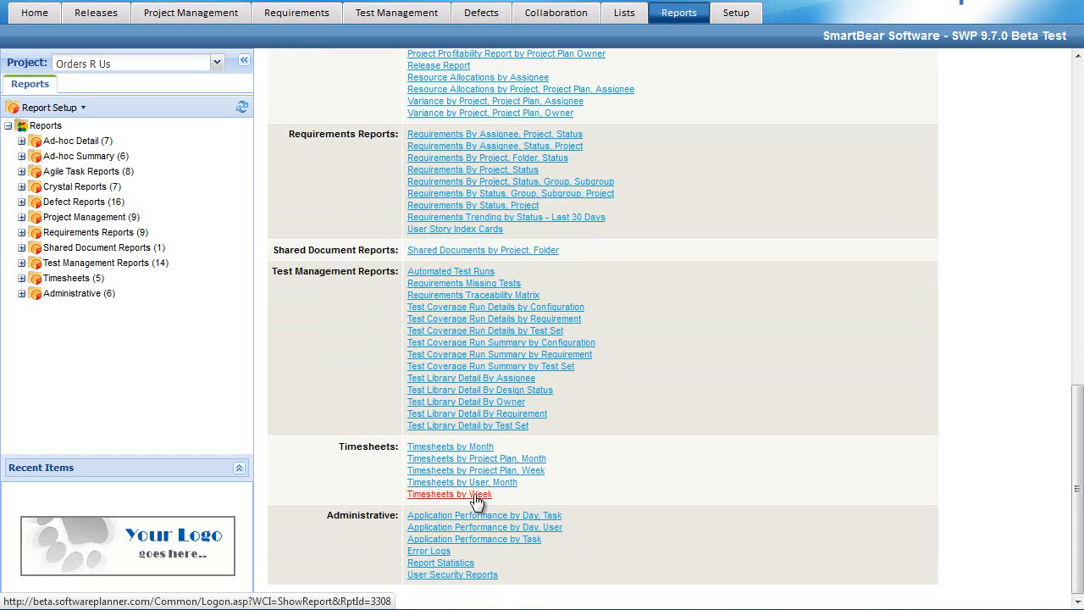
{"action": "scroll", "coordinate": [786, 372], "scroll_direction": "up", "scroll_amount": 2}
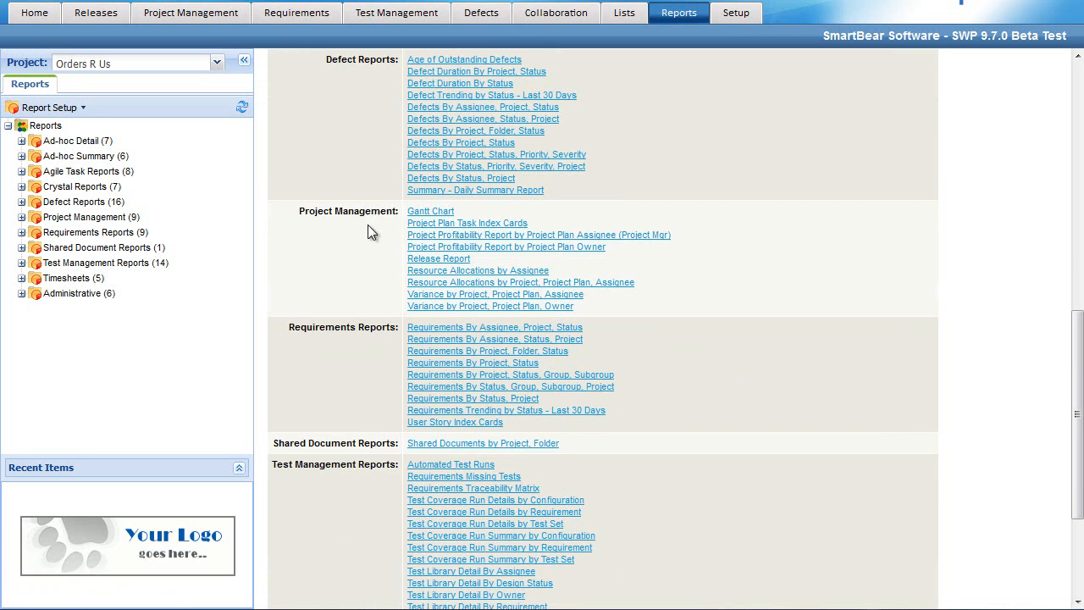
{"action": "left_click", "coordinate": [452, 259]}
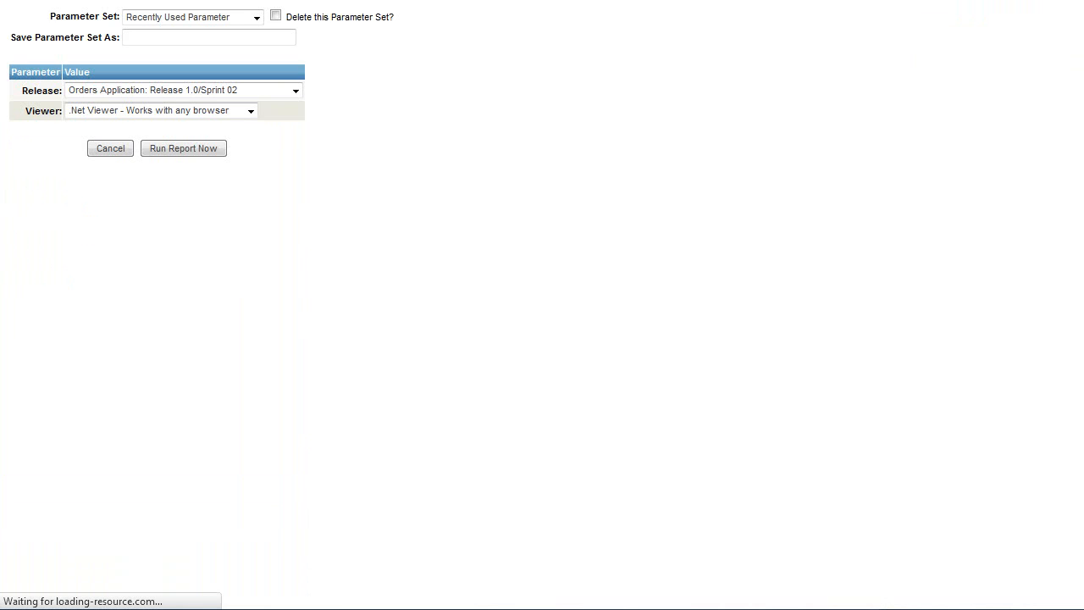
{"action": "left_click", "coordinate": [296, 157]}
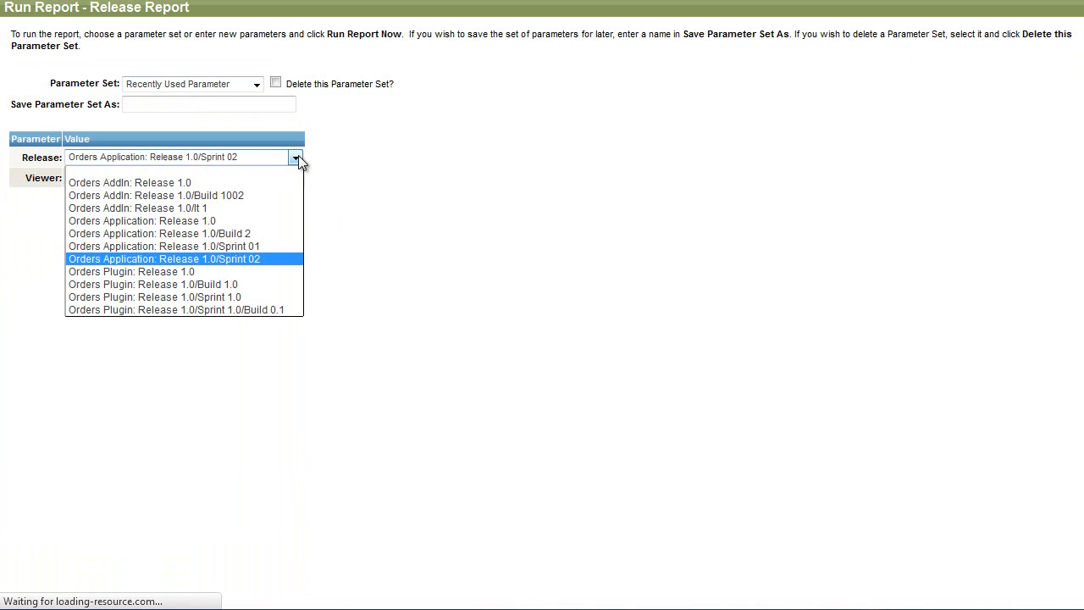
{"action": "left_click", "coordinate": [293, 259]}
{"action": "left_click", "coordinate": [174, 215]}
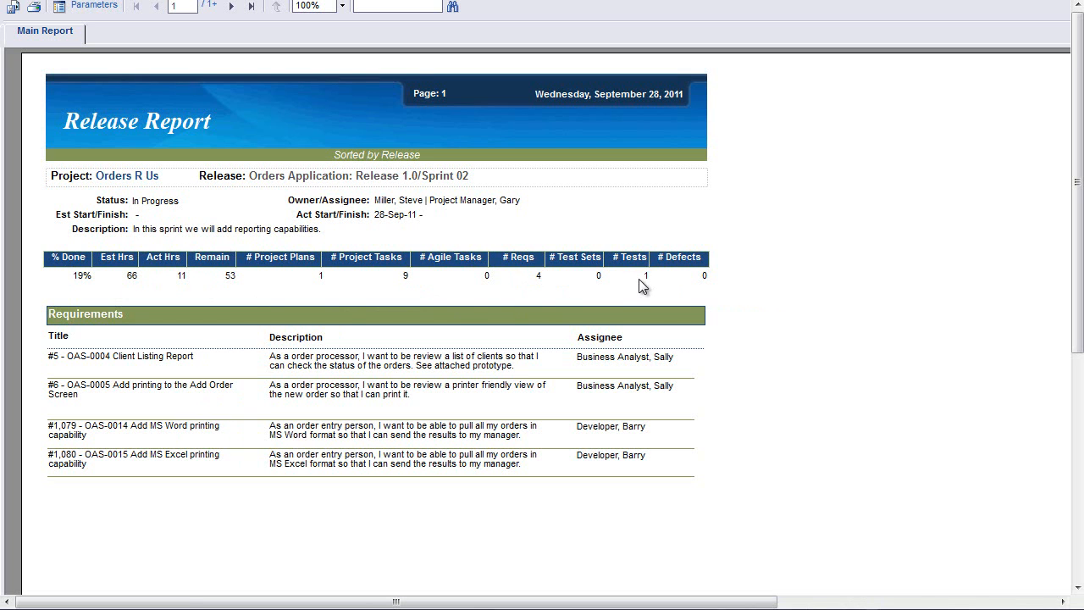
Step: Read through the Release Report's test runs, defects, project plan tasks and agile tasks, and return to the list of reports
{"action": "left_click", "coordinate": [232, 8]}
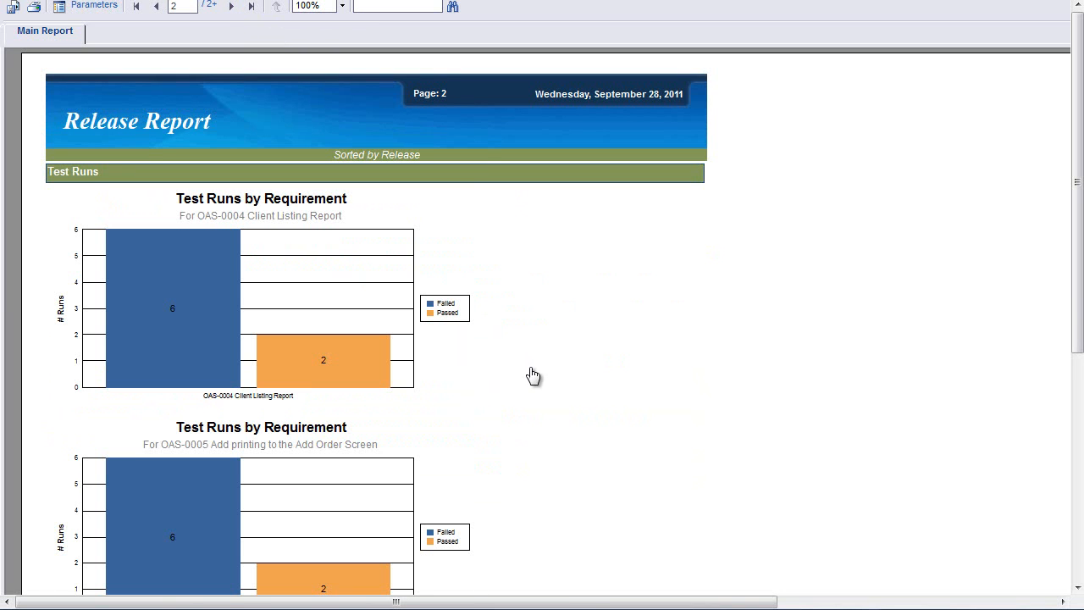
{"action": "scroll", "coordinate": [533, 376], "scroll_direction": "down", "scroll_amount": 5}
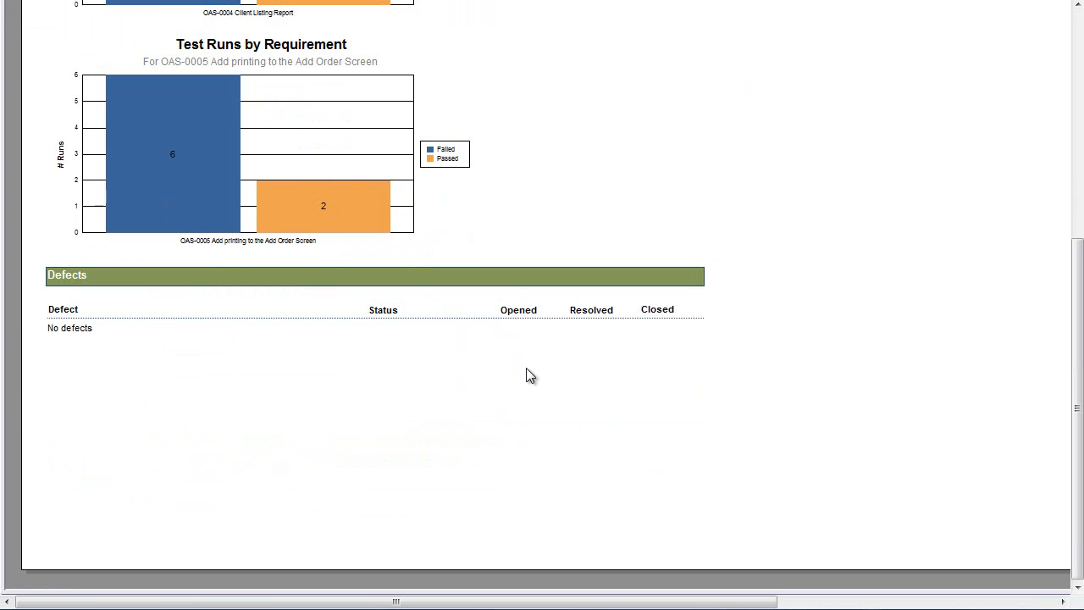
{"action": "scroll", "coordinate": [287, 435], "scroll_direction": "up", "scroll_amount": 5}
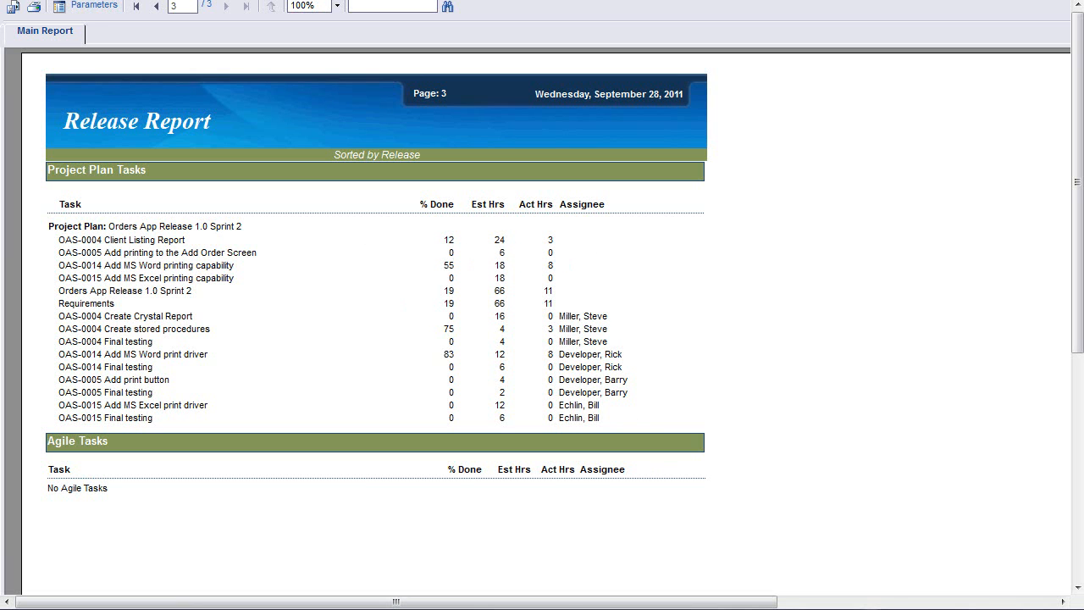
{"action": "key", "text": "alt+Tab"}
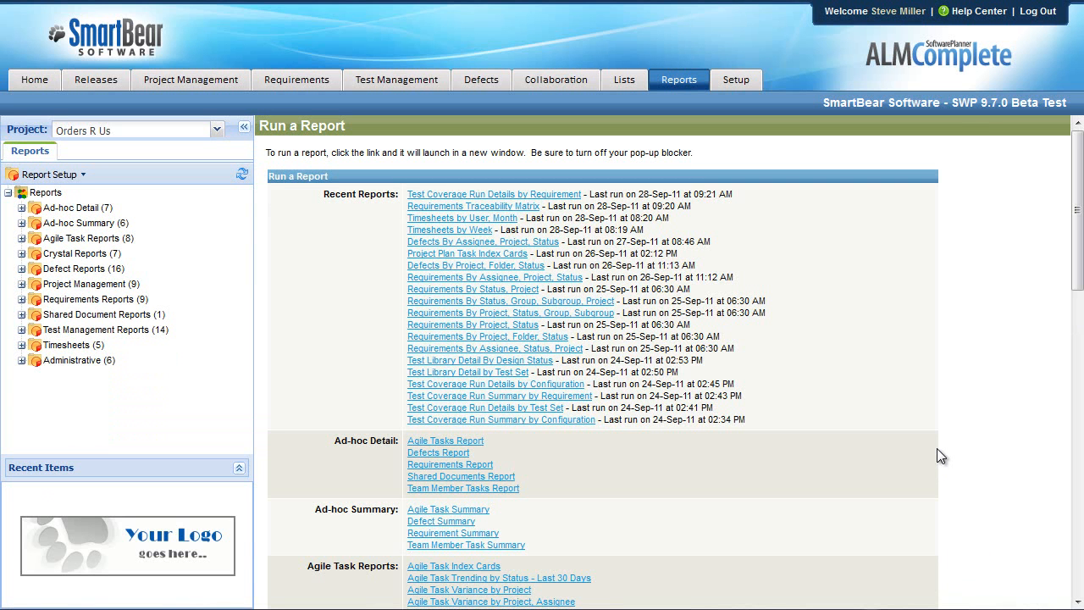